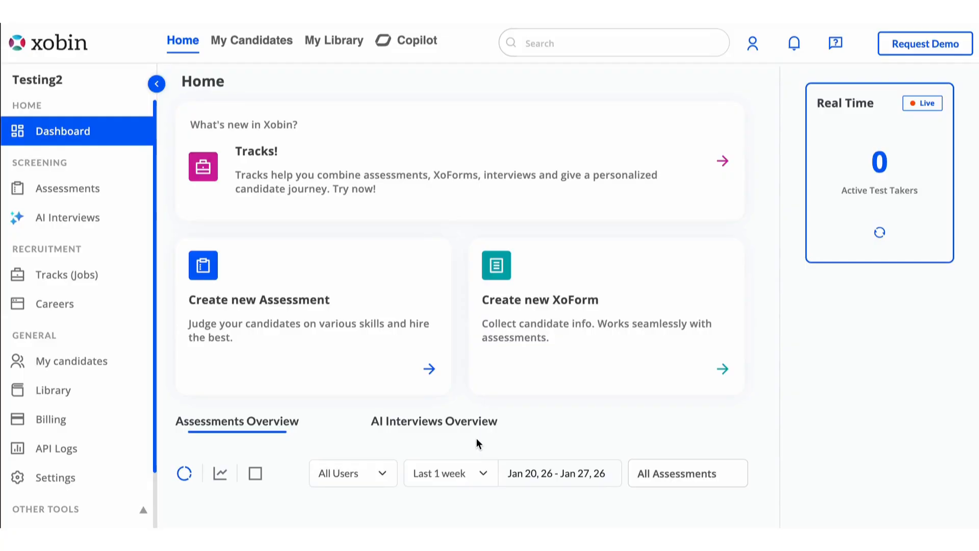
Find SmartRecruiters among the account's integrations by searching "sma", start connecting it, and switch to SmartRecruiters.
click(109, 477)
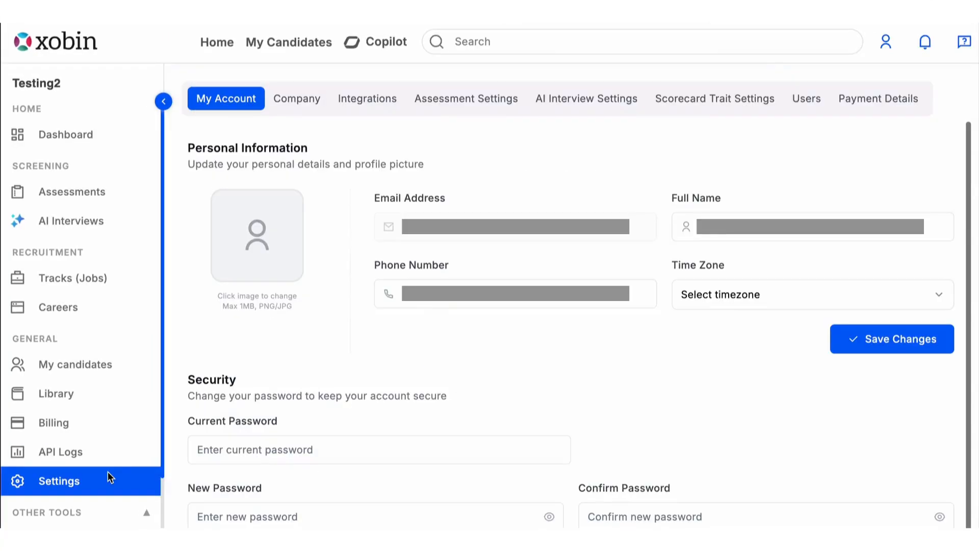
click(379, 100)
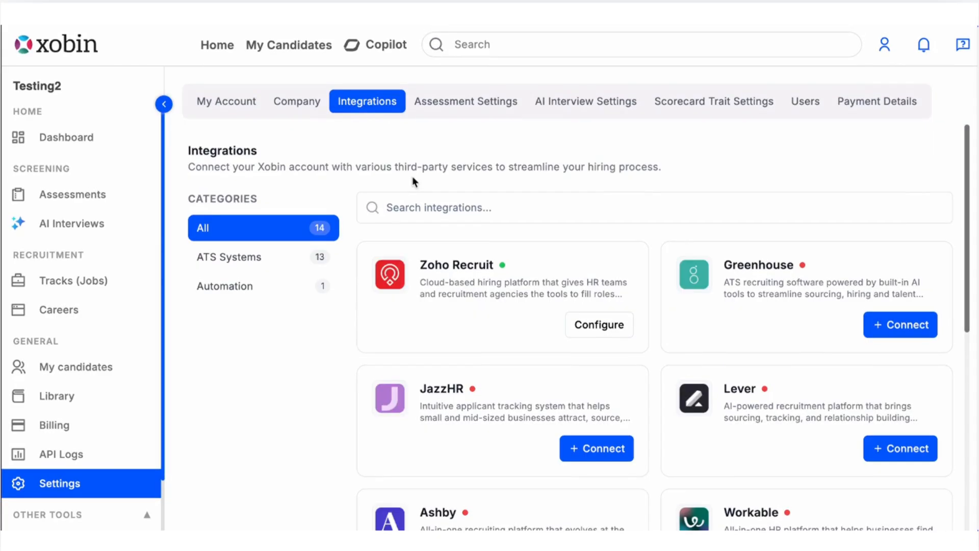
text(sma)
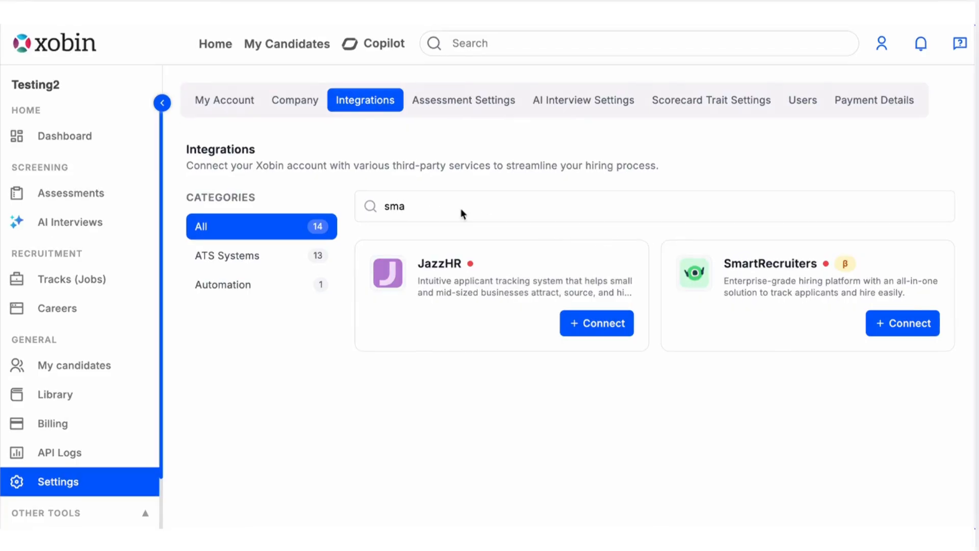
click(905, 322)
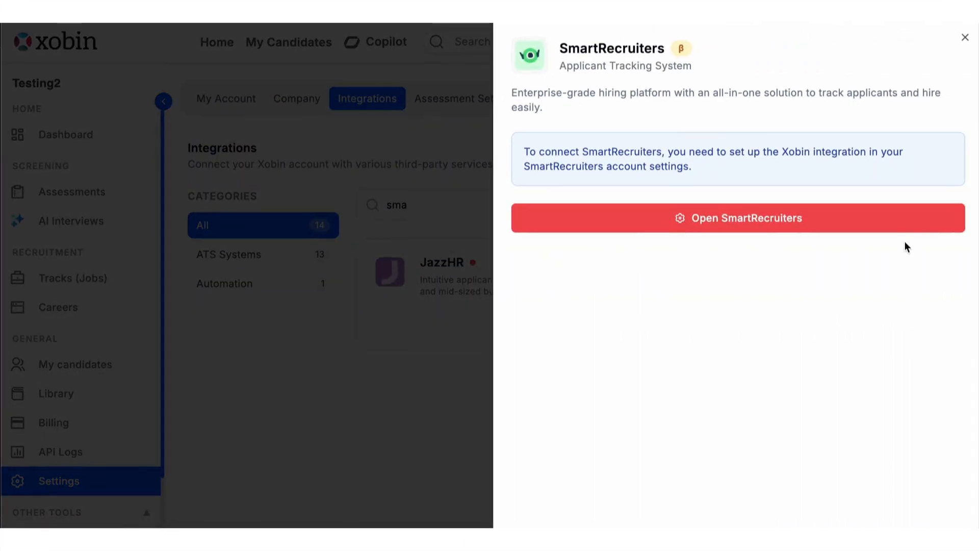
click(908, 222)
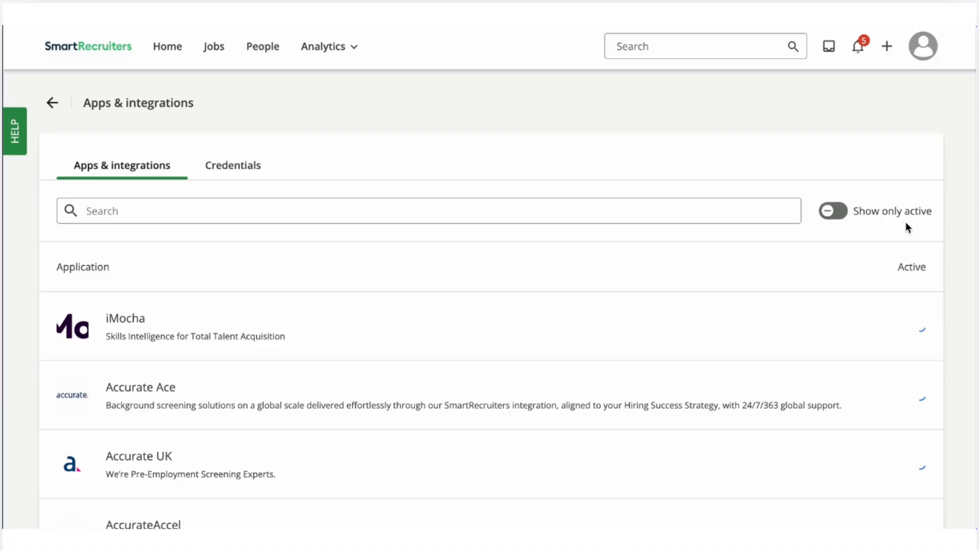
Search the SmartRecruiters apps and integrations for "xobin" and open the Xobin Assessments integration.
click(777, 210)
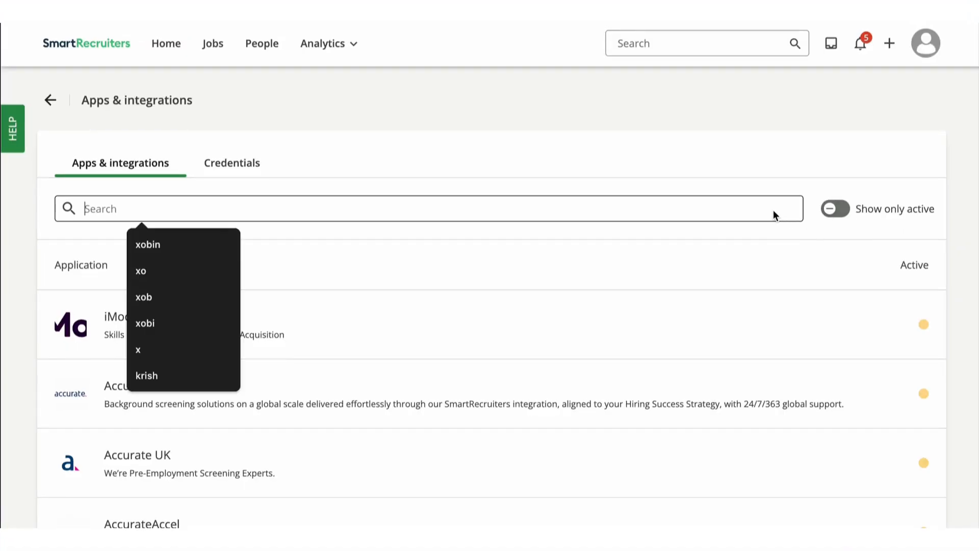
text(xobin)
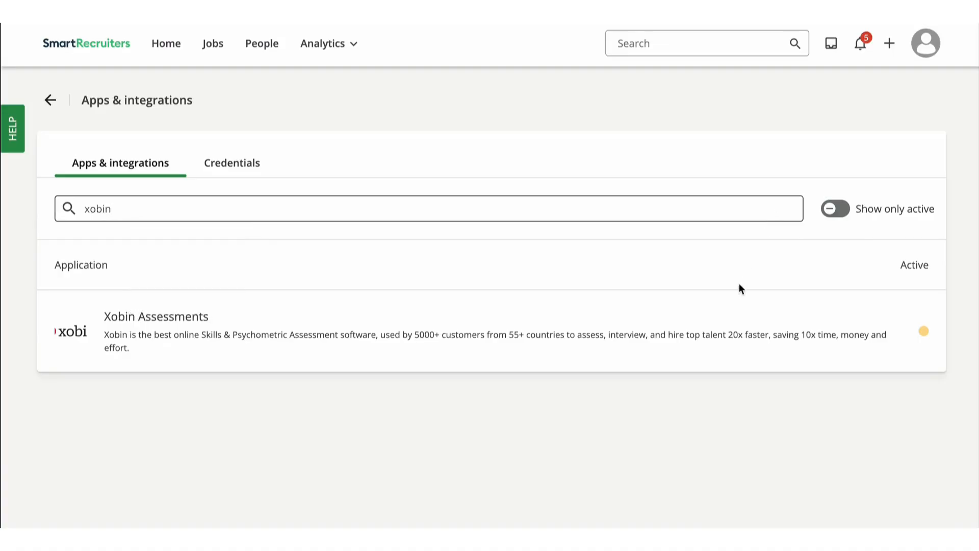
click(729, 331)
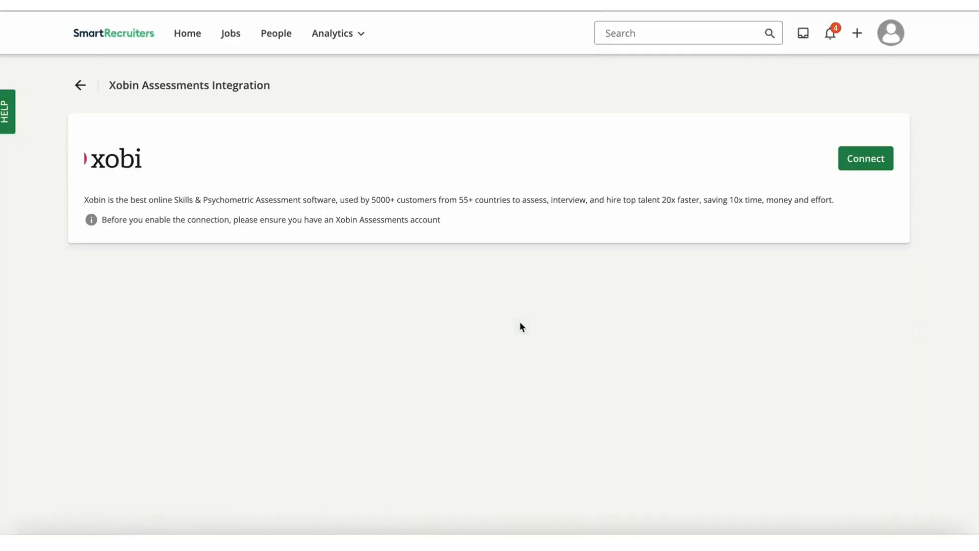
Connect the Xobin Assessments integration and allow the data permissions it requests.
click(848, 155)
scroll(847, 152, down, 2)
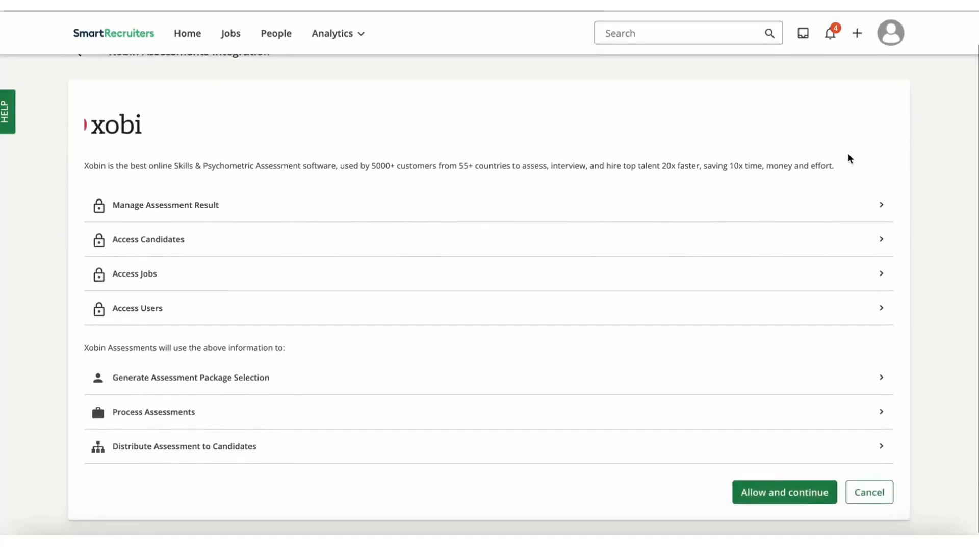
click(786, 493)
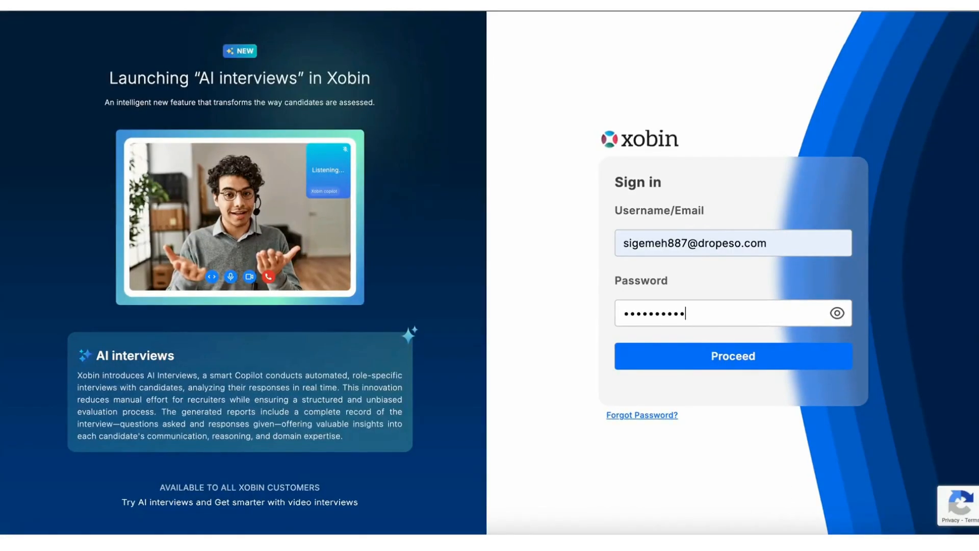
Submit the Xobin sign-in, agree to replace the already active session, and allow SmartRecruiters to access the account.
click(783, 355)
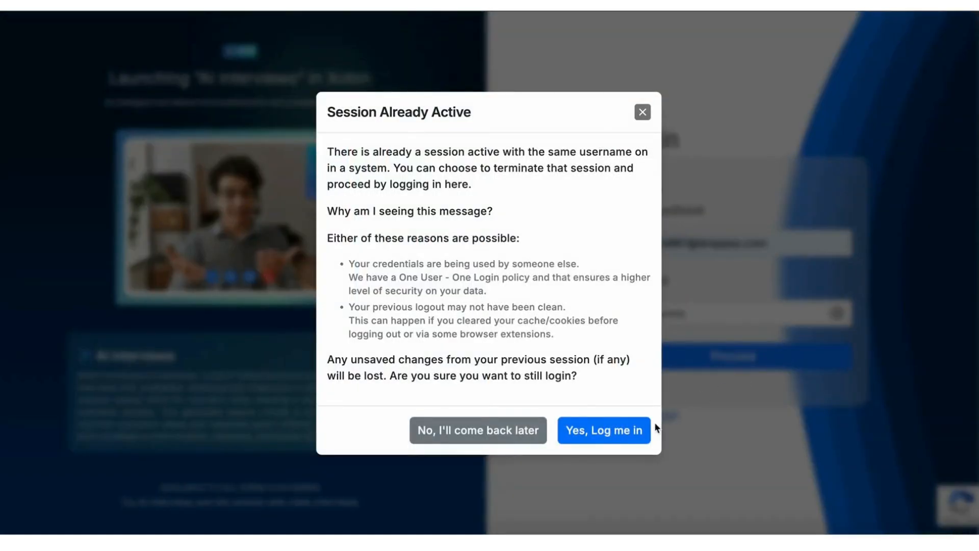
click(644, 429)
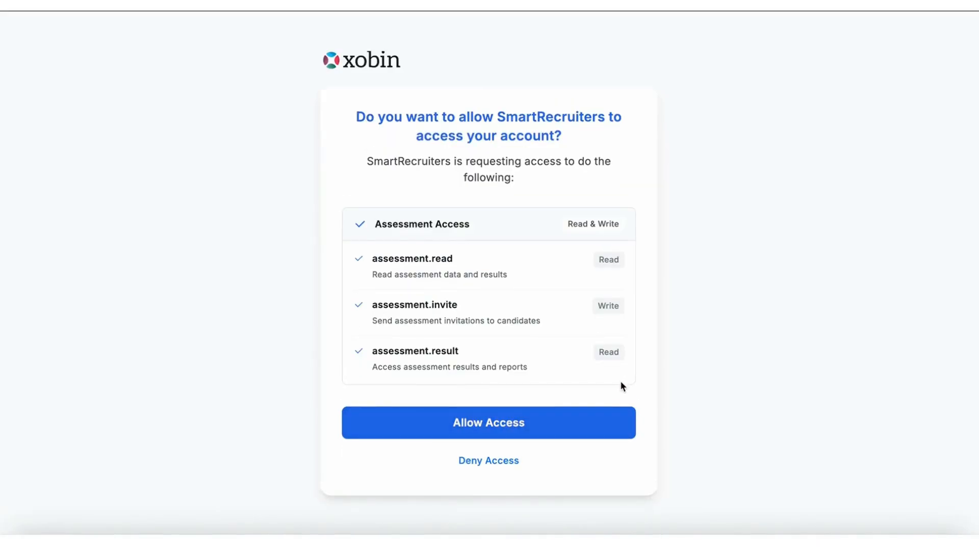
click(604, 420)
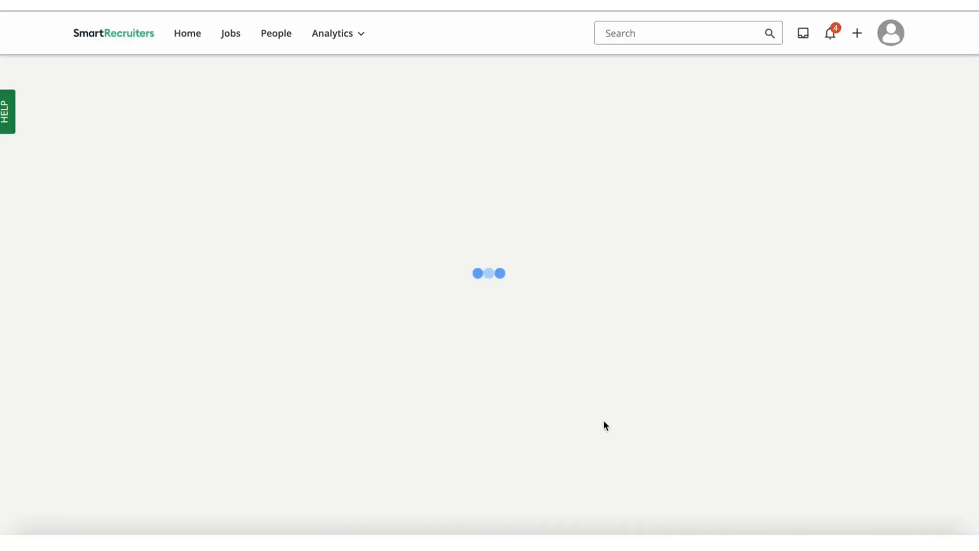
scroll(603, 420, down, 1)
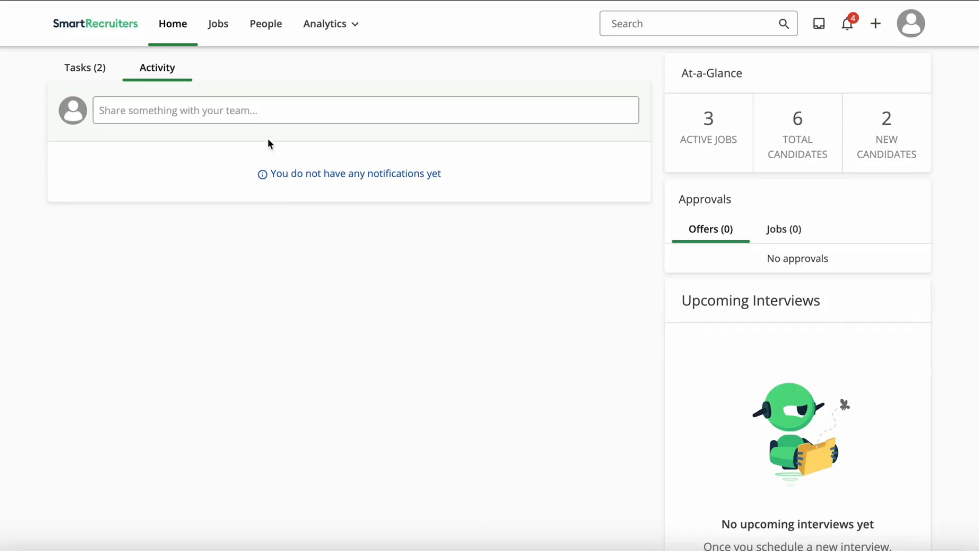
Open the SDE job and bring up the profile of its In-review applicant.
click(224, 30)
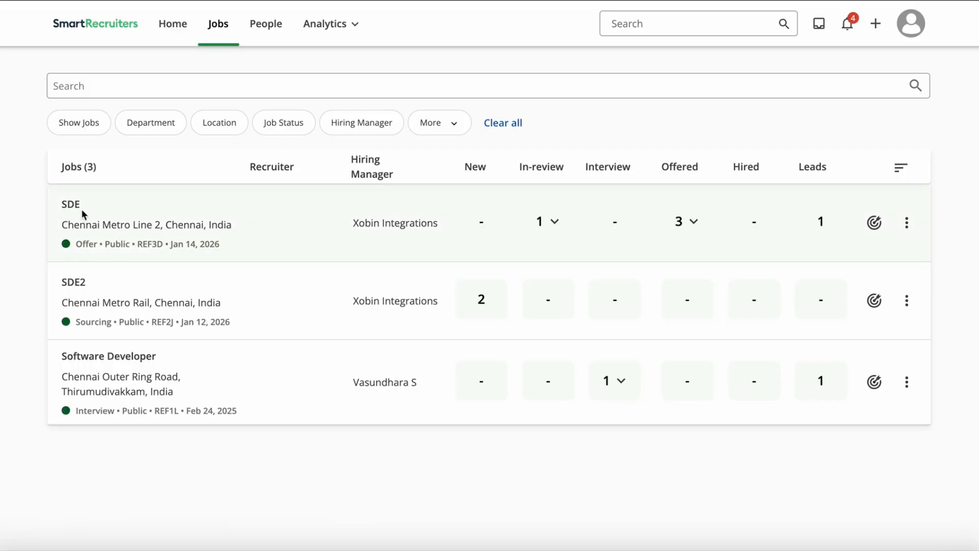
click(71, 205)
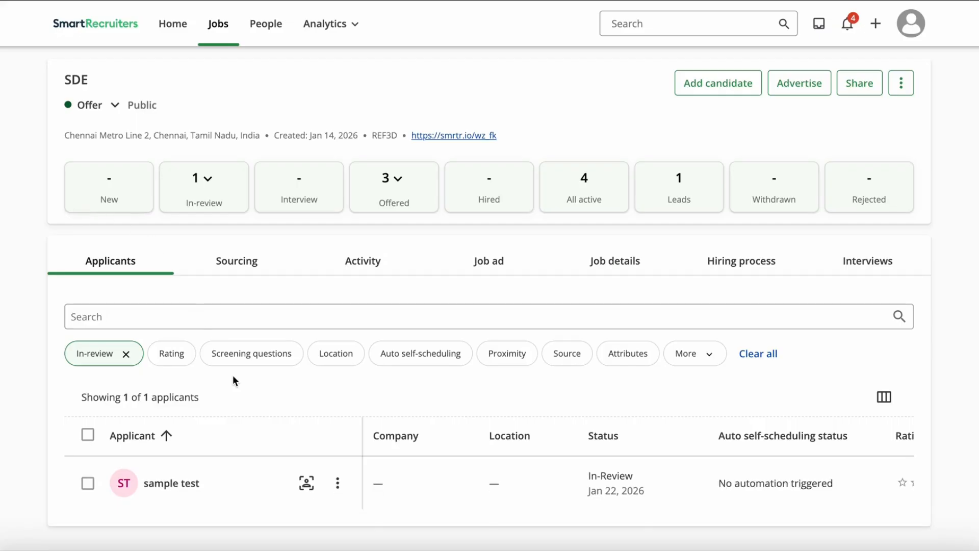
scroll(243, 410, down, 1)
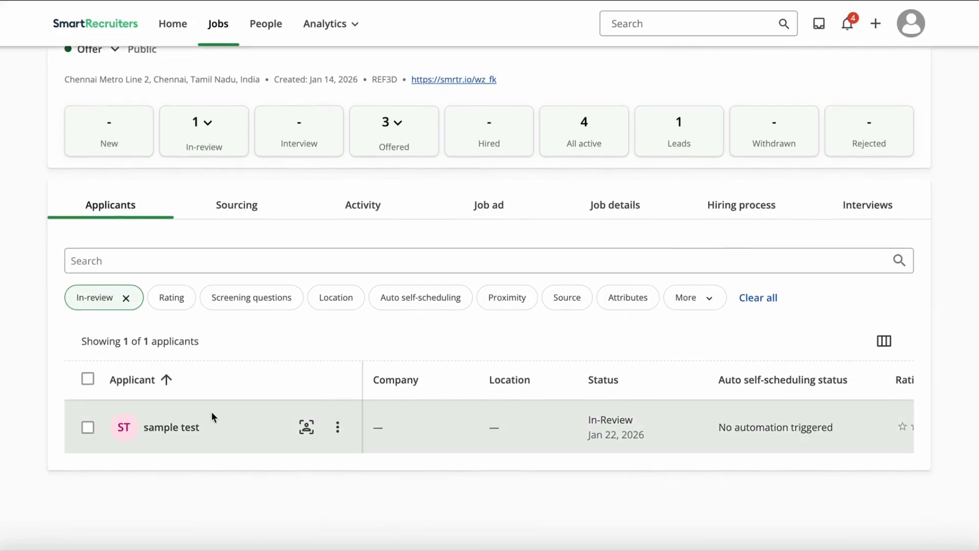
click(185, 427)
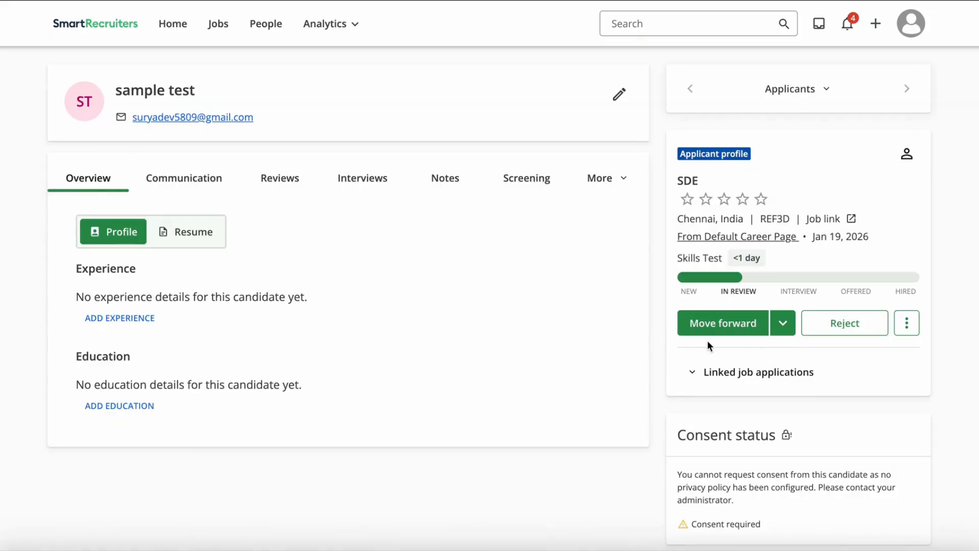
Order the Xobin assessment "X360 Internal Testing" Test - Jan 08, 21:46 for this applicant and send it.
scroll(765, 394, down, 5)
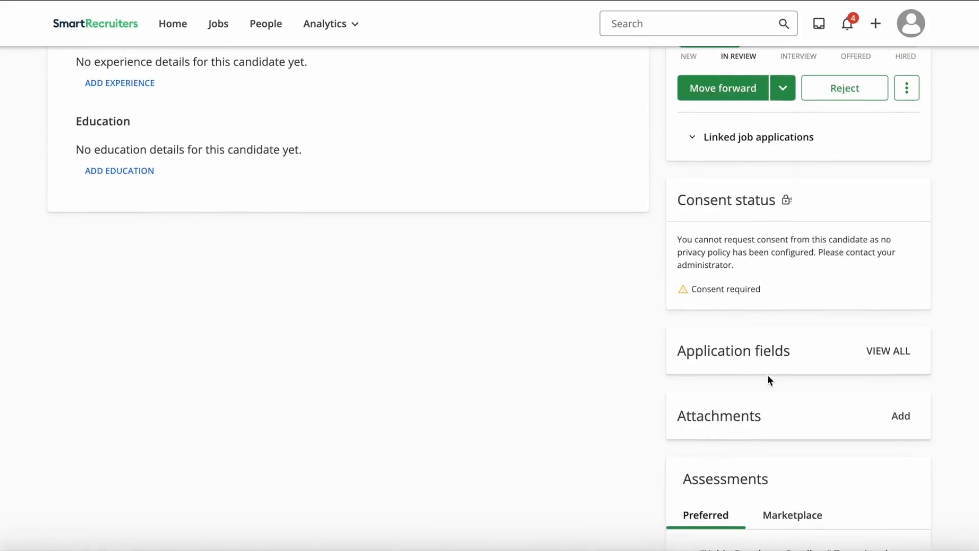
scroll(769, 379, down, 5)
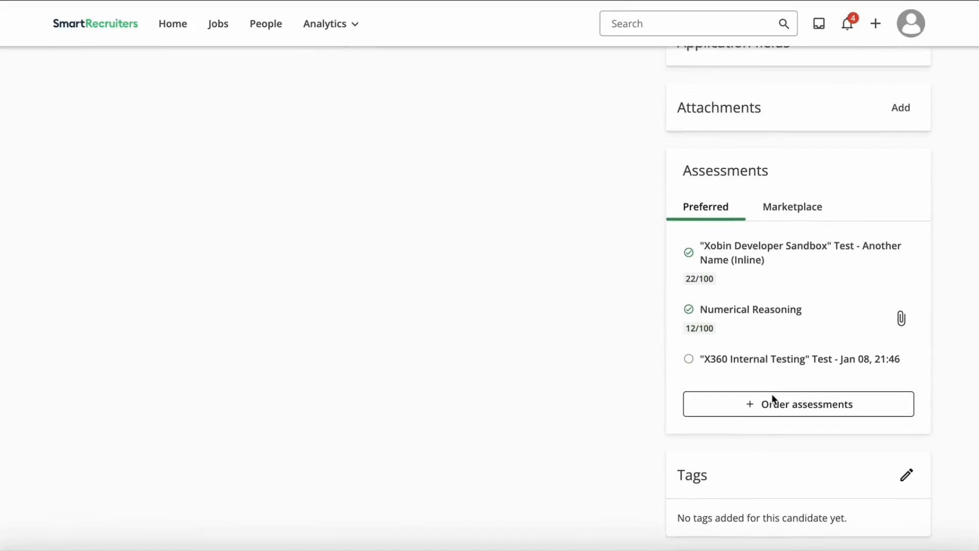
click(776, 405)
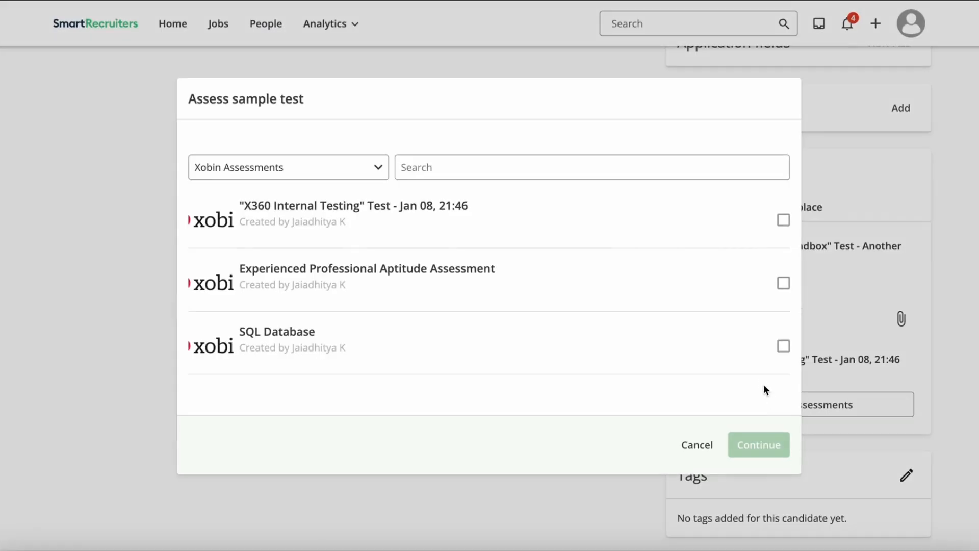
click(781, 220)
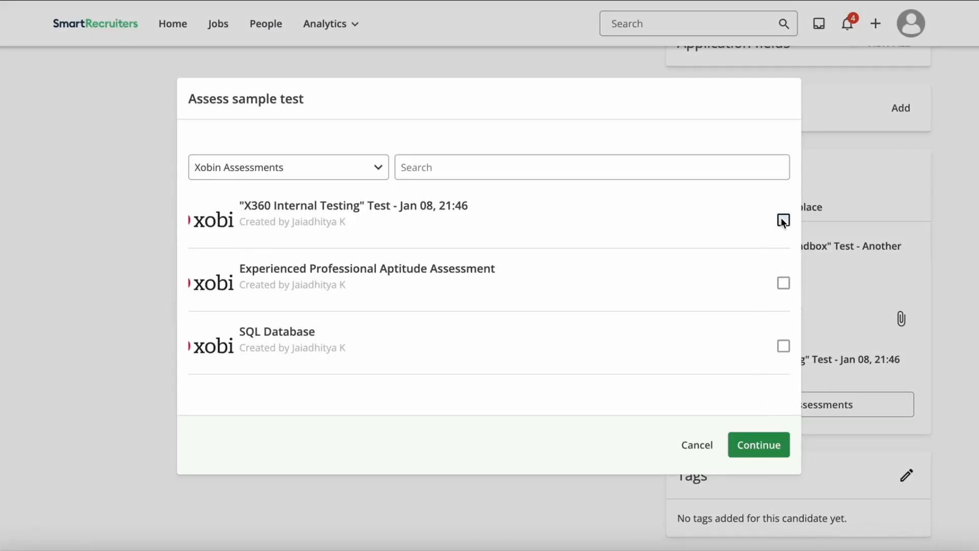
click(777, 446)
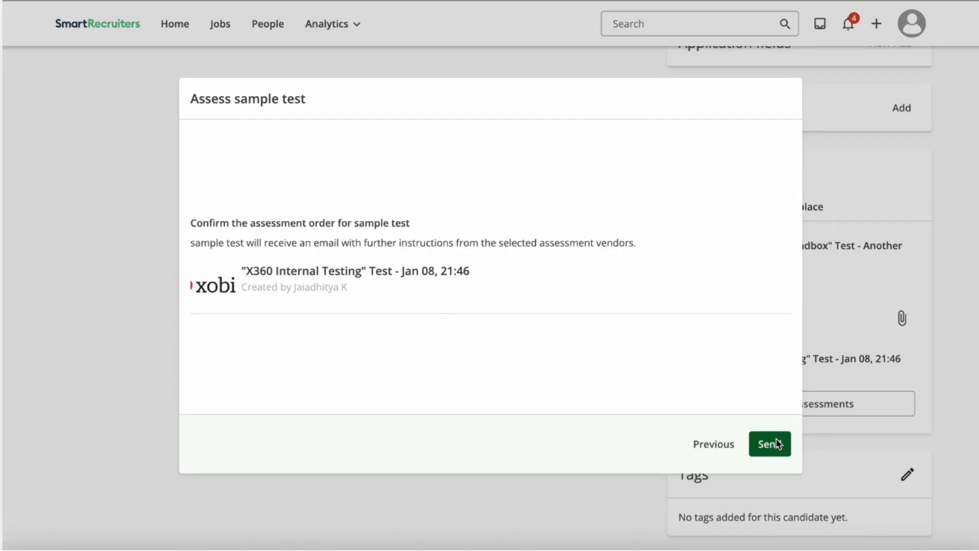
click(777, 443)
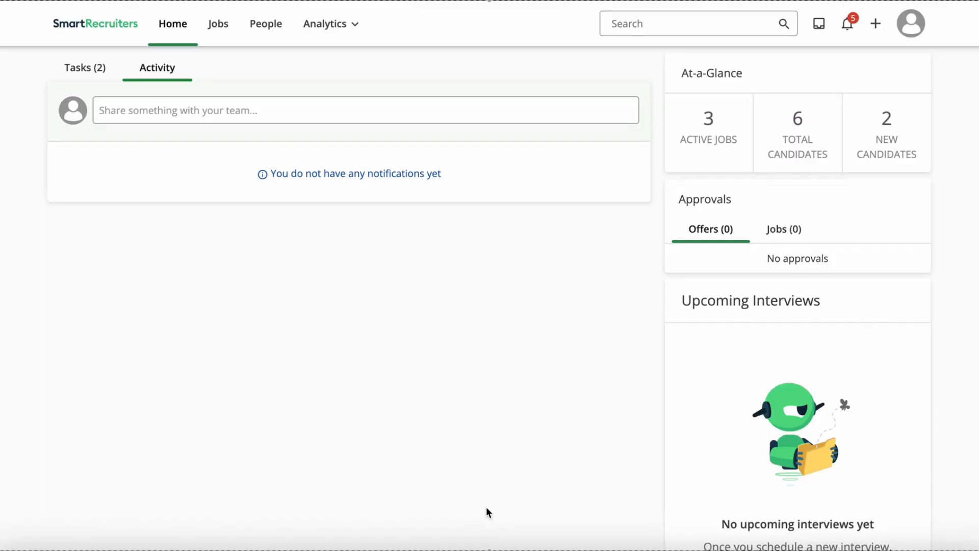
Open the inline assessments configuration of the Default hiring process from the SmartRecruiters settings.
click(916, 22)
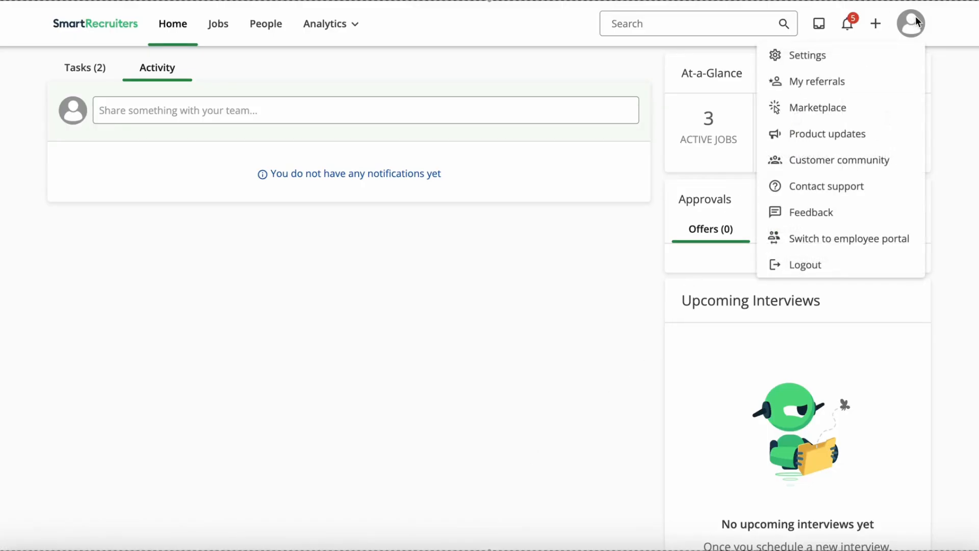
click(891, 51)
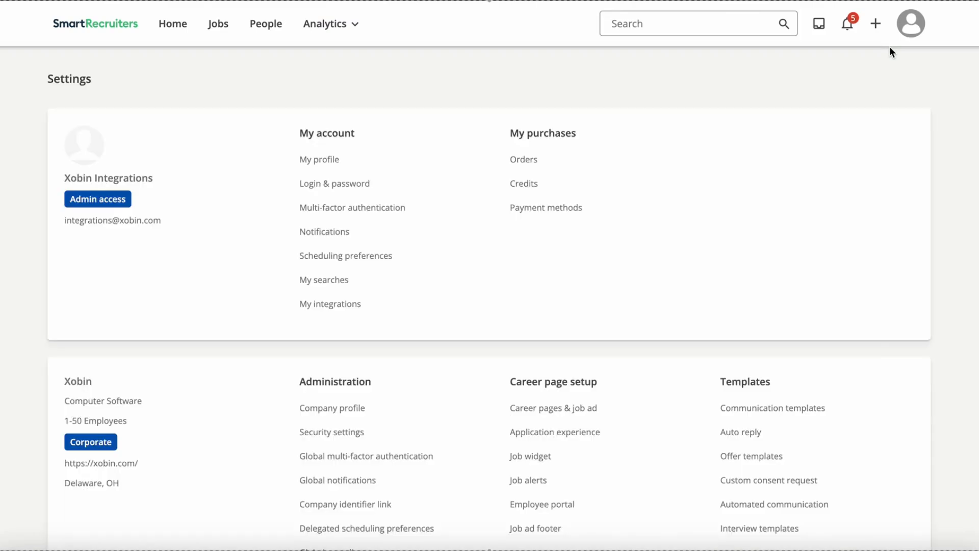
scroll(696, 258, down, 5)
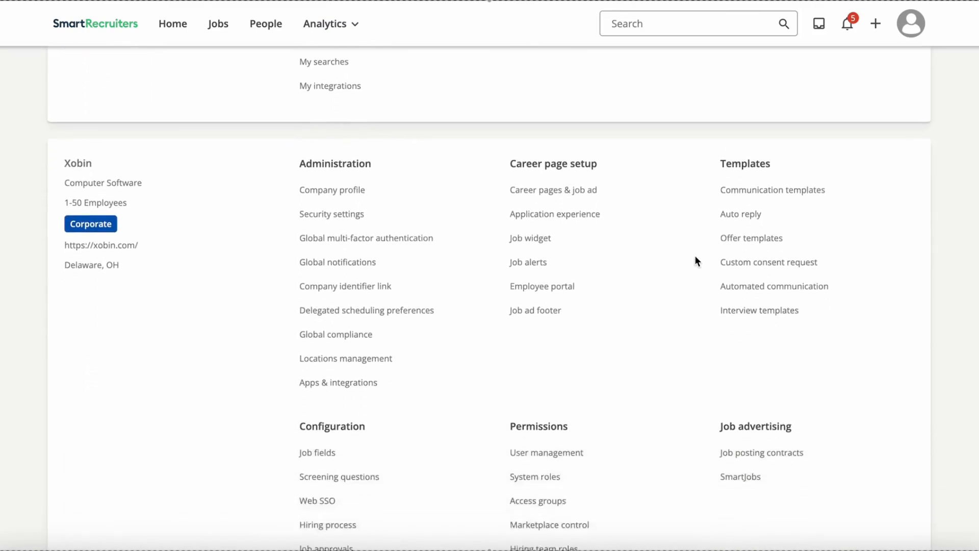
scroll(696, 261, down, 1)
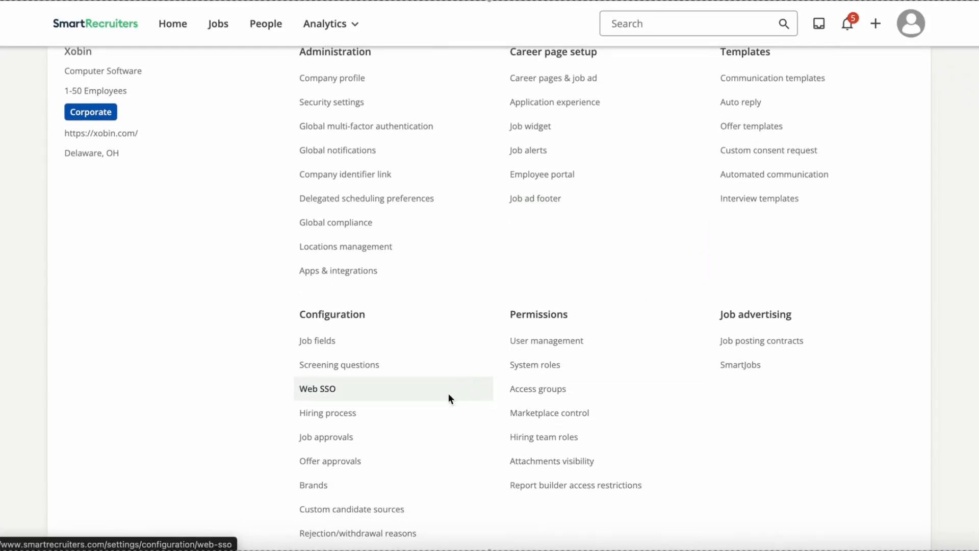
click(410, 408)
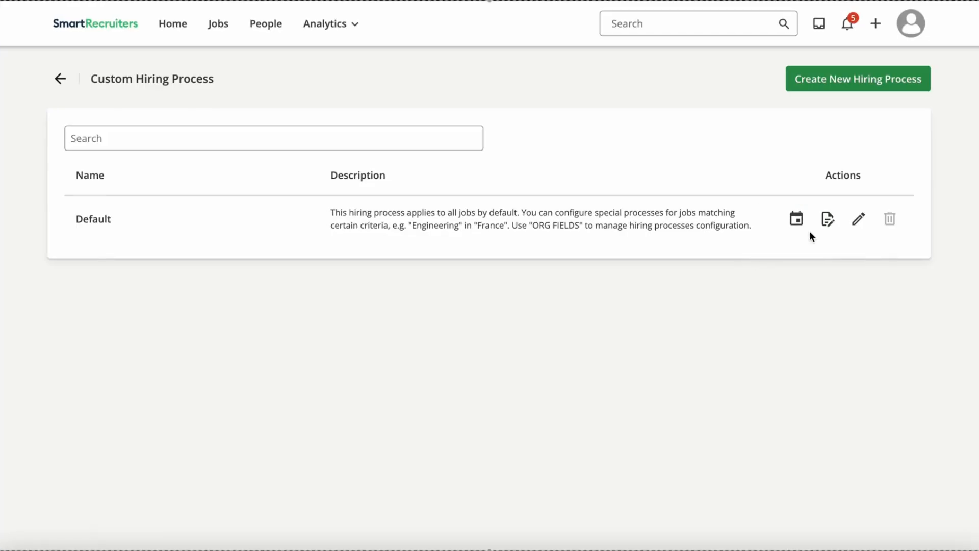
click(827, 221)
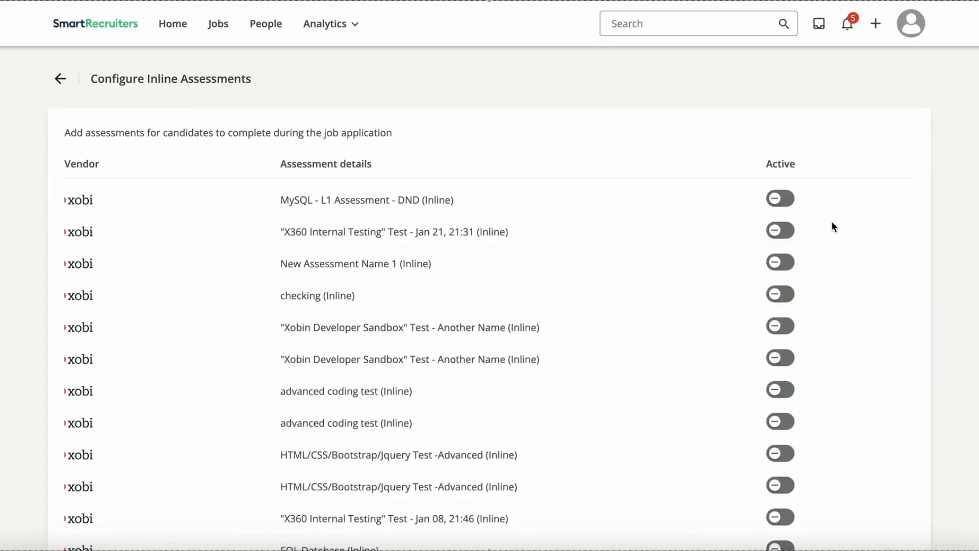
Activate the Quick Aptitude Test for Freshers (Inline) assessment, dismiss the notification, and return to the hiring process list.
scroll(832, 225, down, 3)
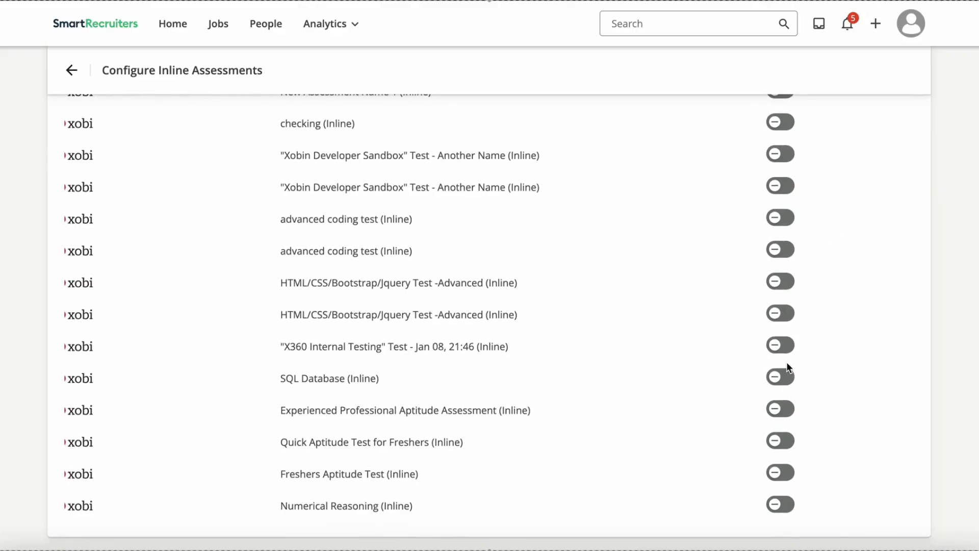
click(776, 442)
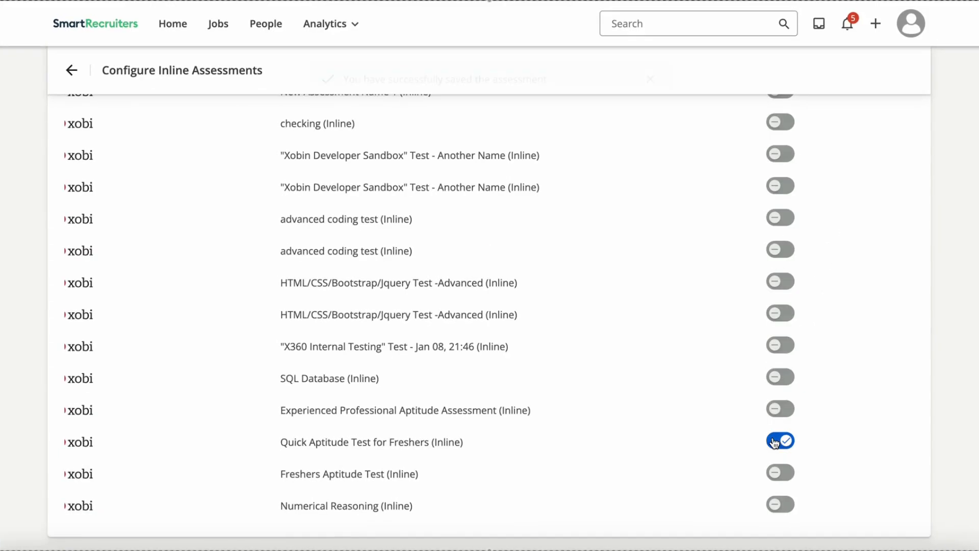
scroll(852, 307, up, 4)
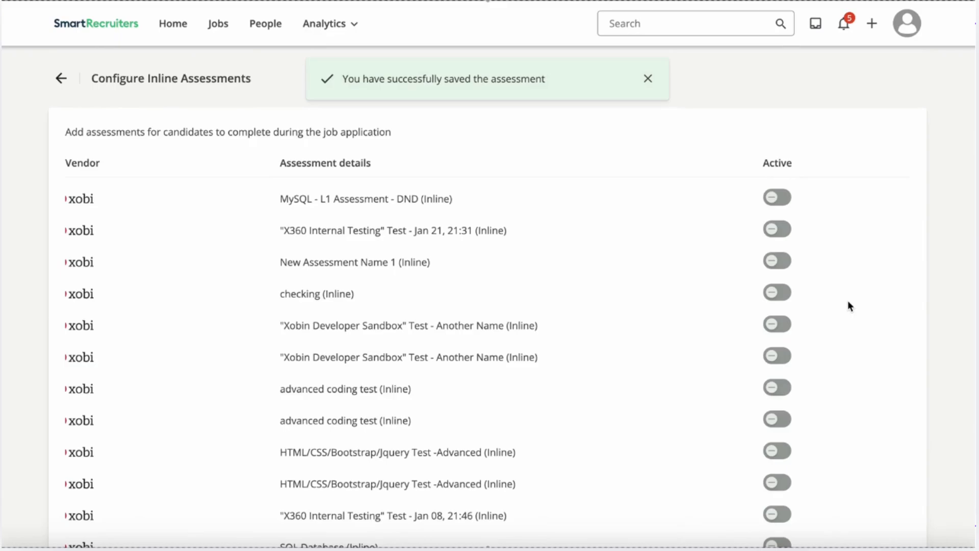
click(648, 79)
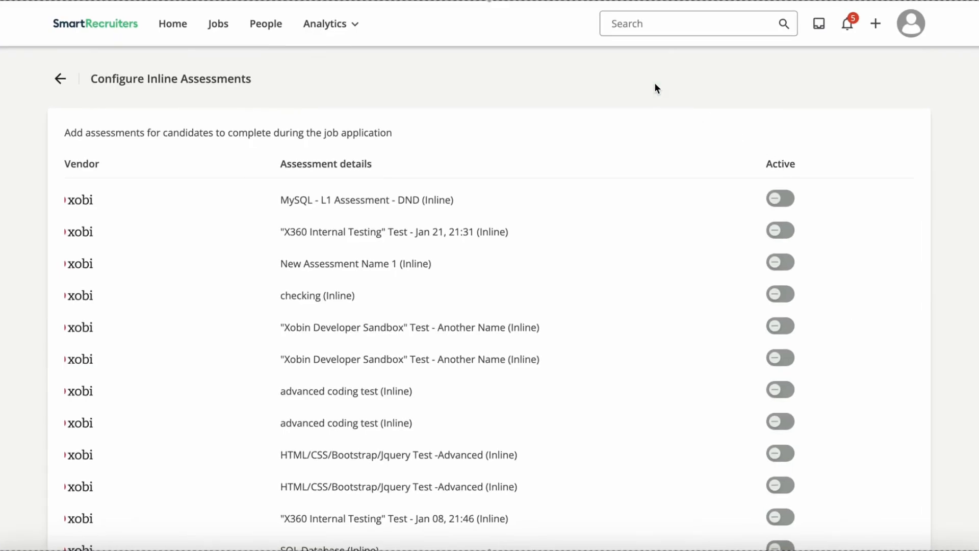
scroll(379, 115, left, 5)
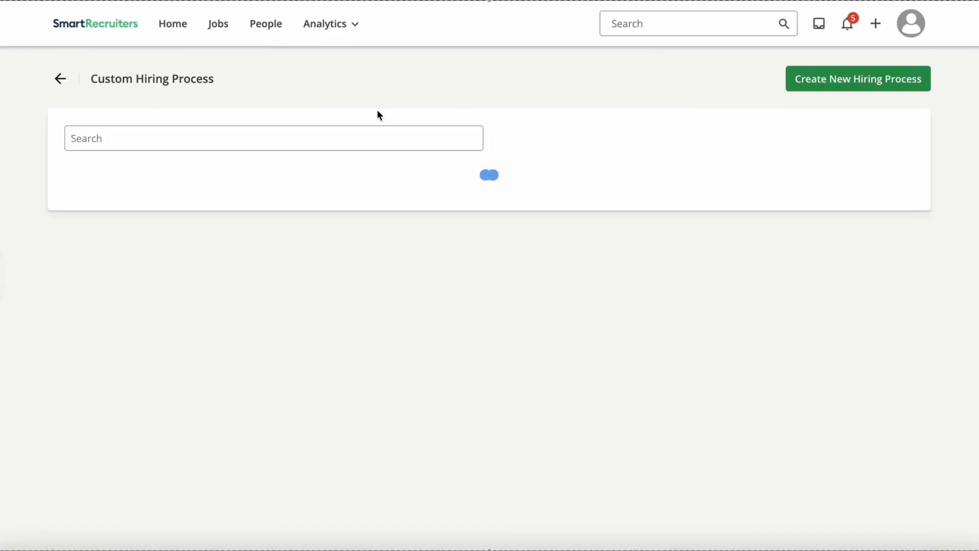
Open the jobs list, apply to the sde2 job from its public job ad, and continue to the partner assessment site.
click(218, 25)
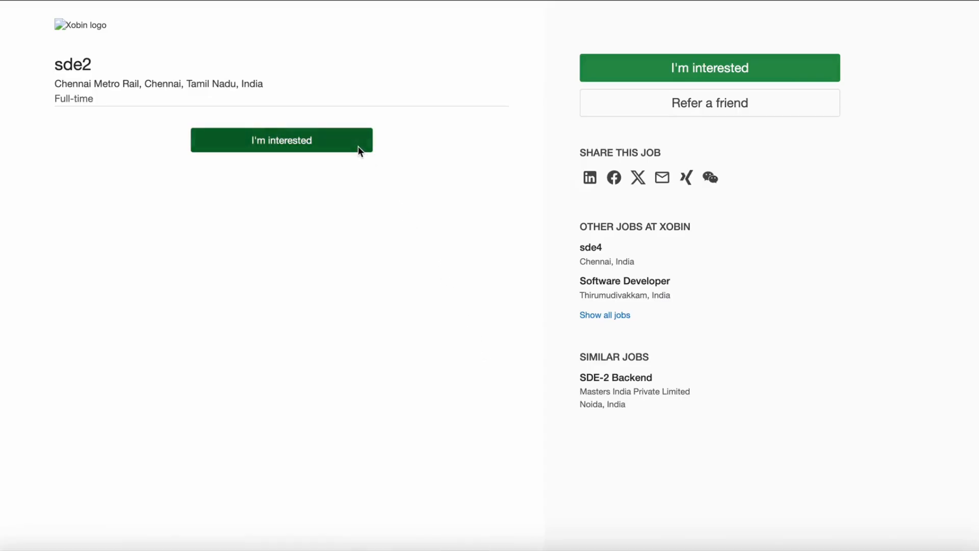
click(359, 150)
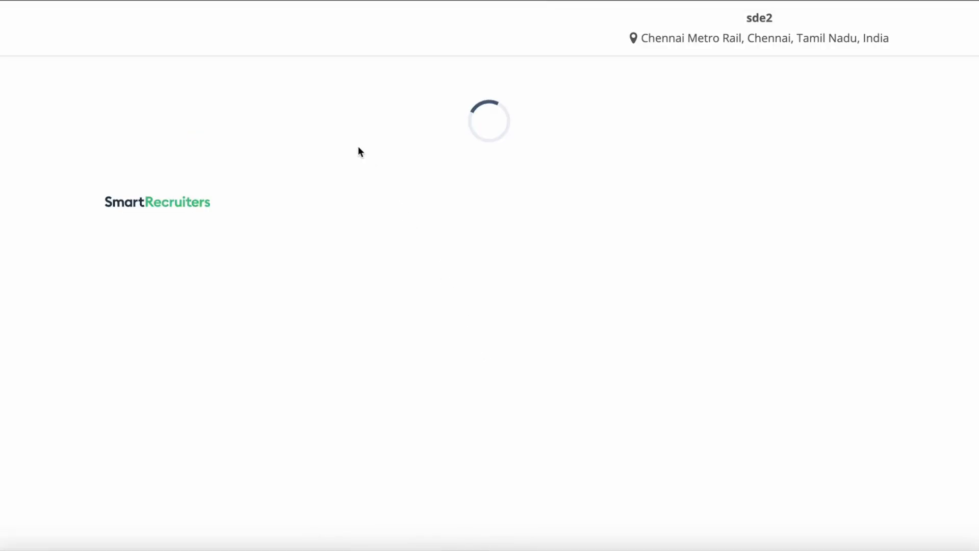
scroll(479, 312, down, 3)
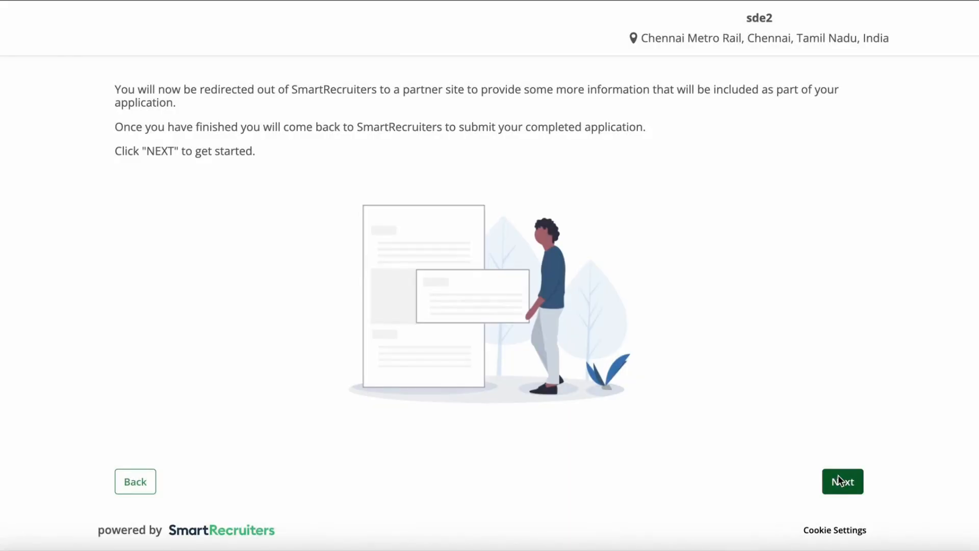
click(838, 476)
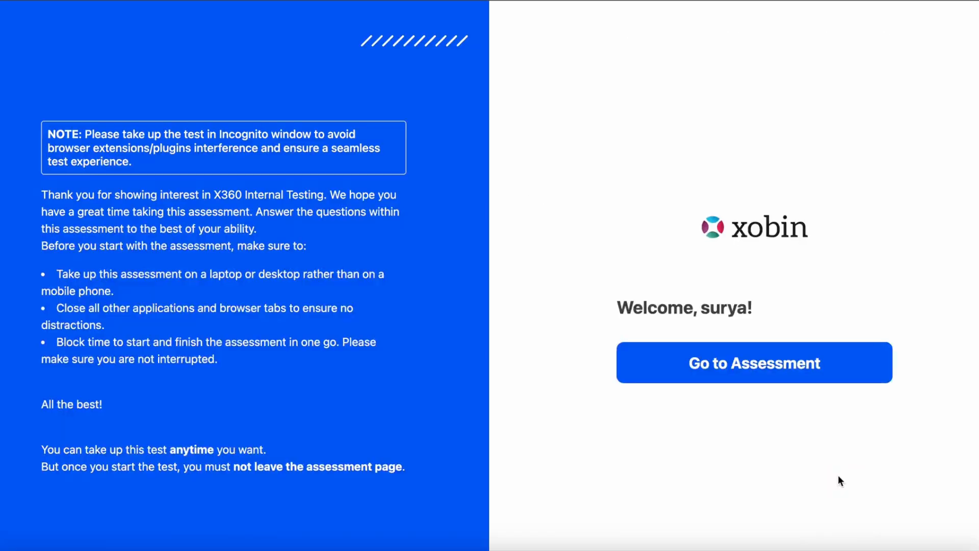
Go to the Freshers Aptitude Test, agree to its terms, start the assessment and begin the Numerical Aptitude section.
click(842, 374)
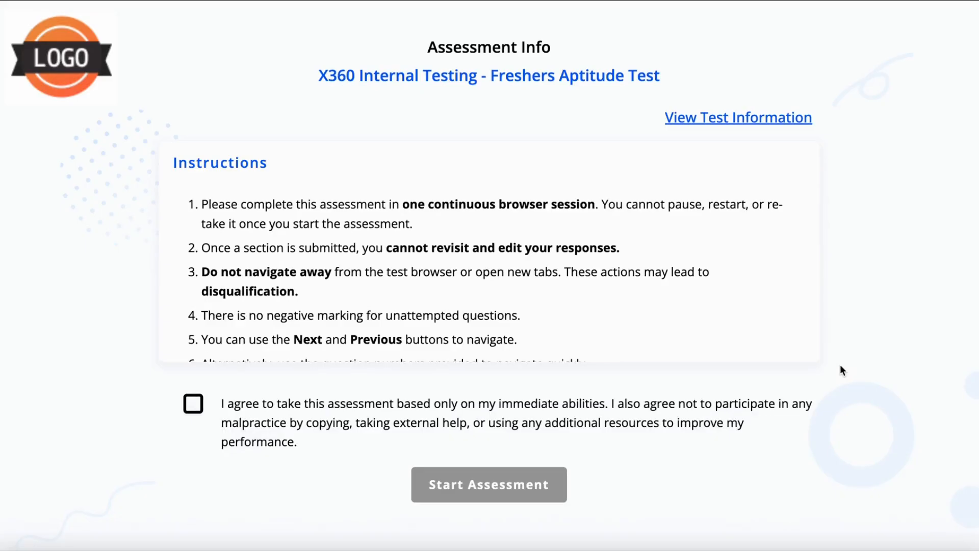
click(197, 404)
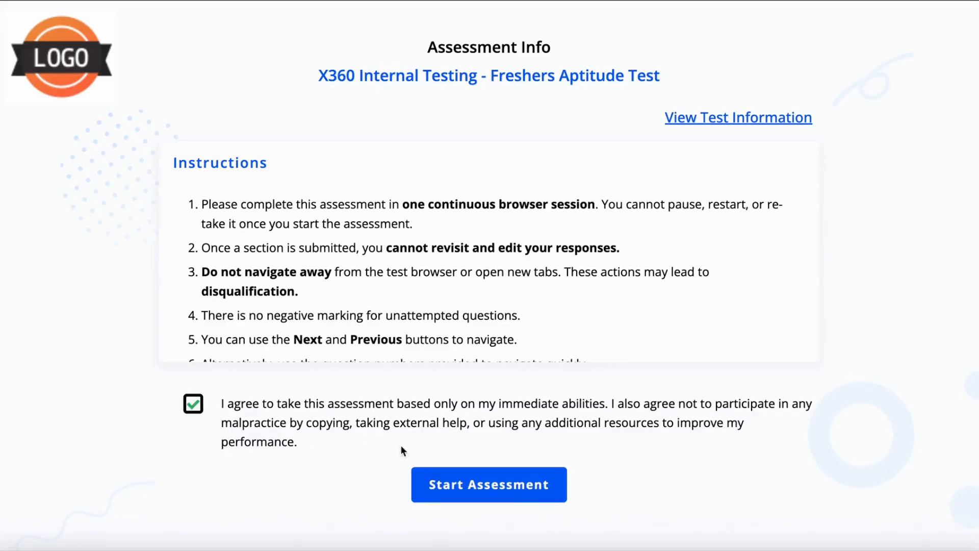
click(448, 481)
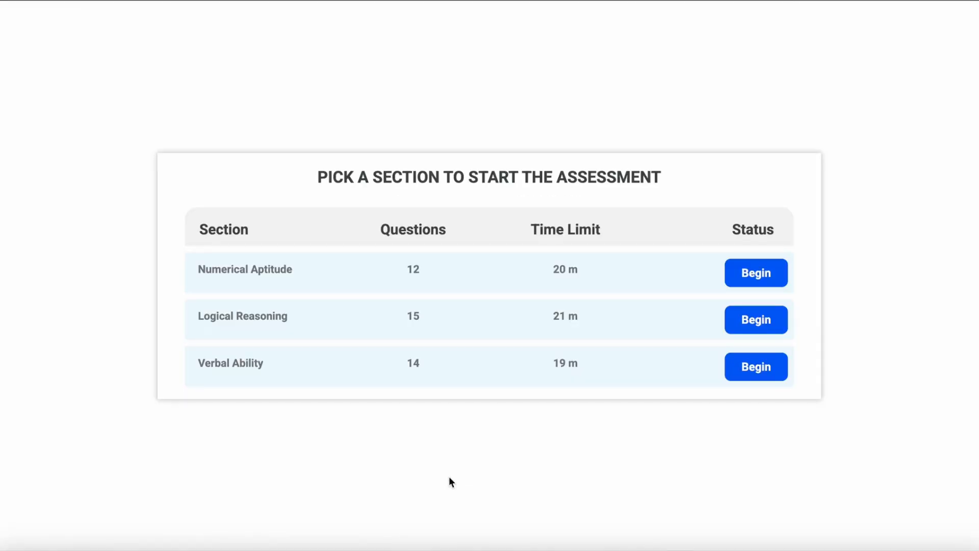
click(757, 271)
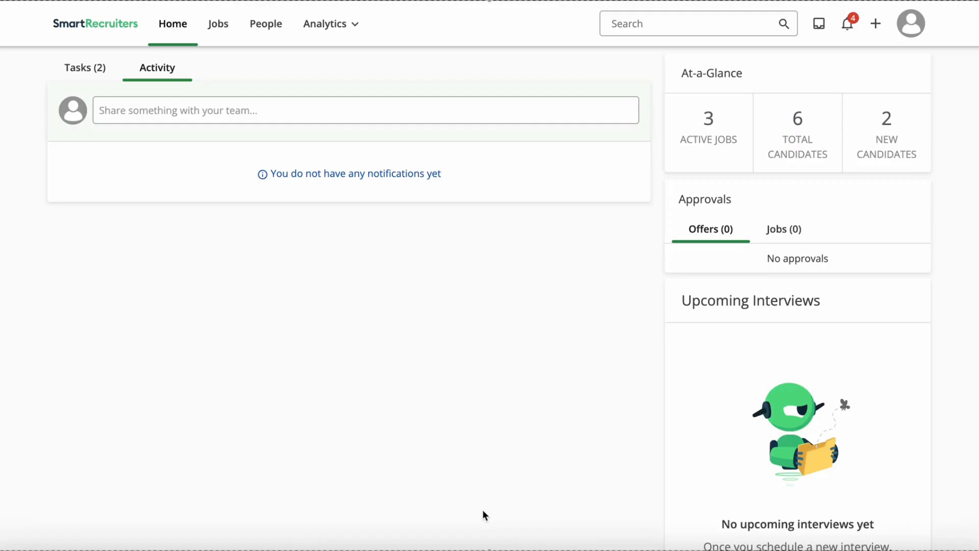
Open the Default hiring process for editing from the SmartRecruiters settings.
click(912, 28)
click(891, 55)
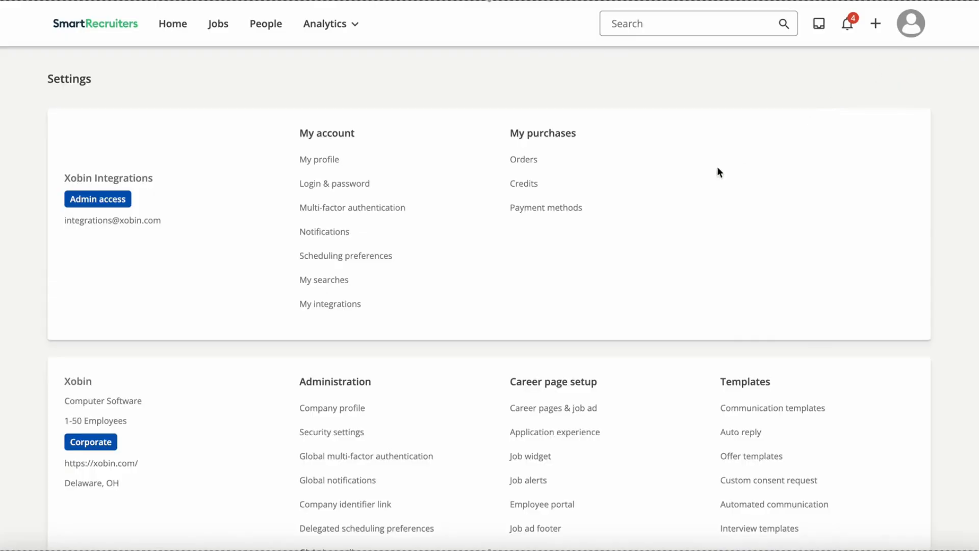
scroll(629, 298, down, 5)
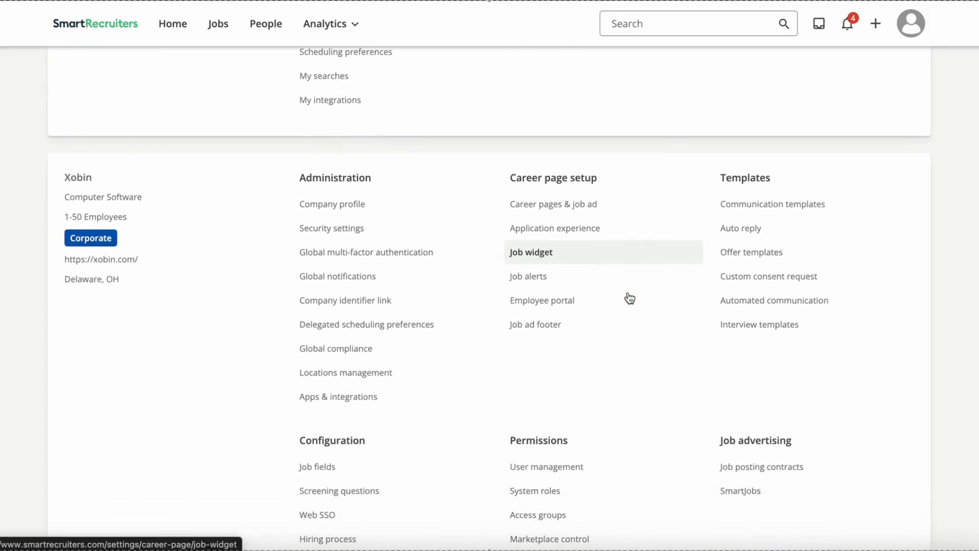
scroll(629, 297, down, 3)
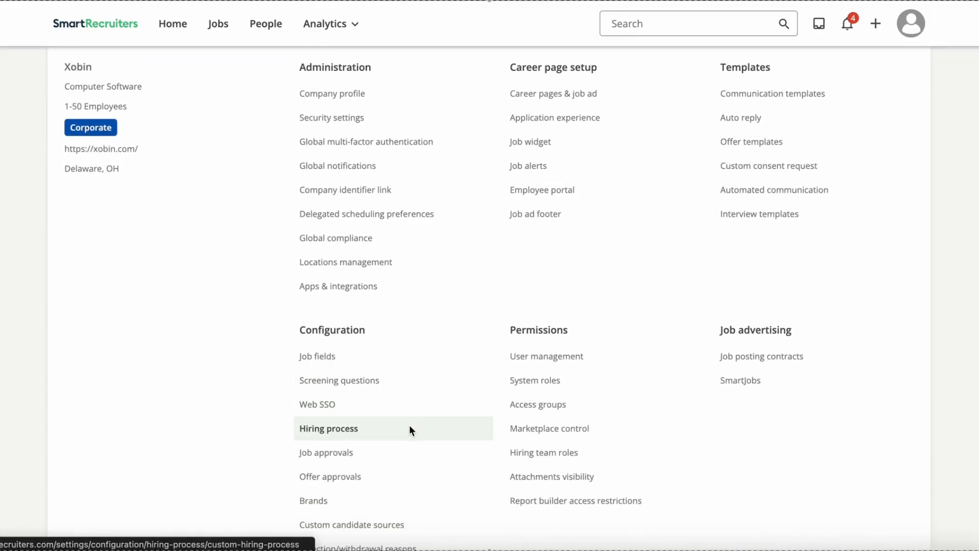
click(411, 431)
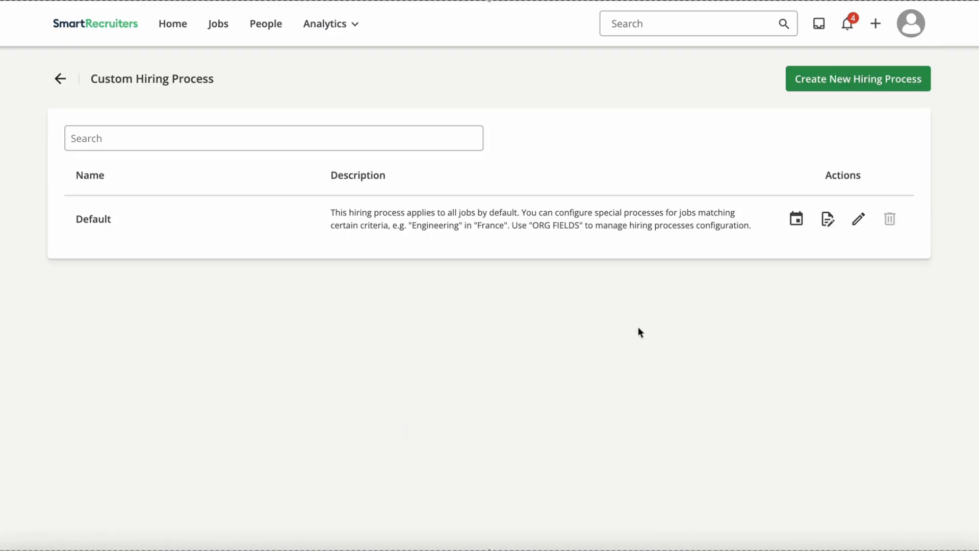
click(858, 219)
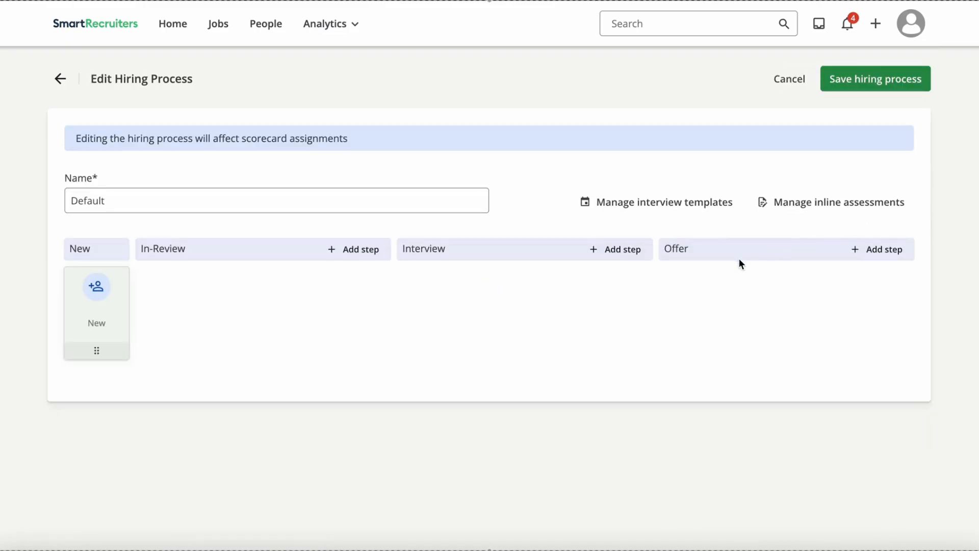
Add a Skills Test step to the Interview stage of the Default hiring process and save it.
click(637, 255)
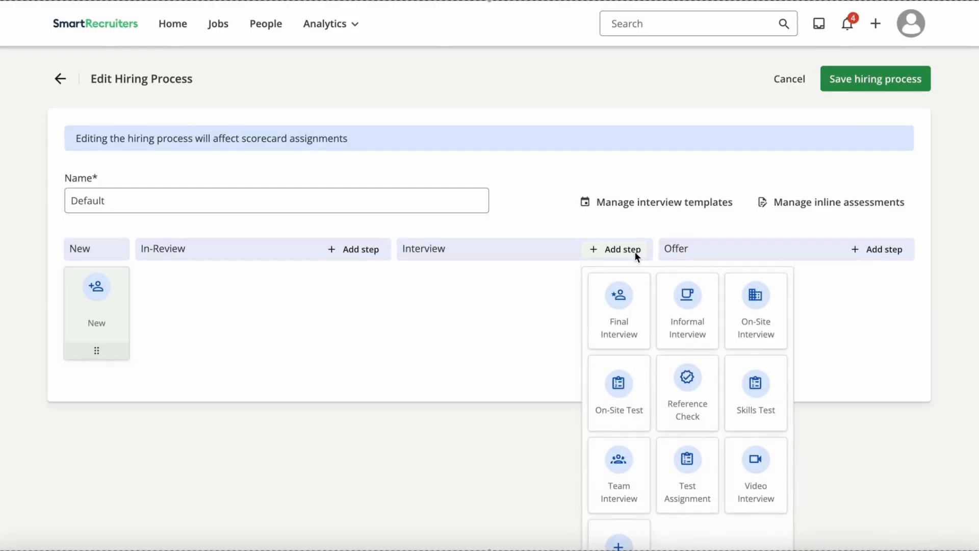
click(740, 396)
click(834, 360)
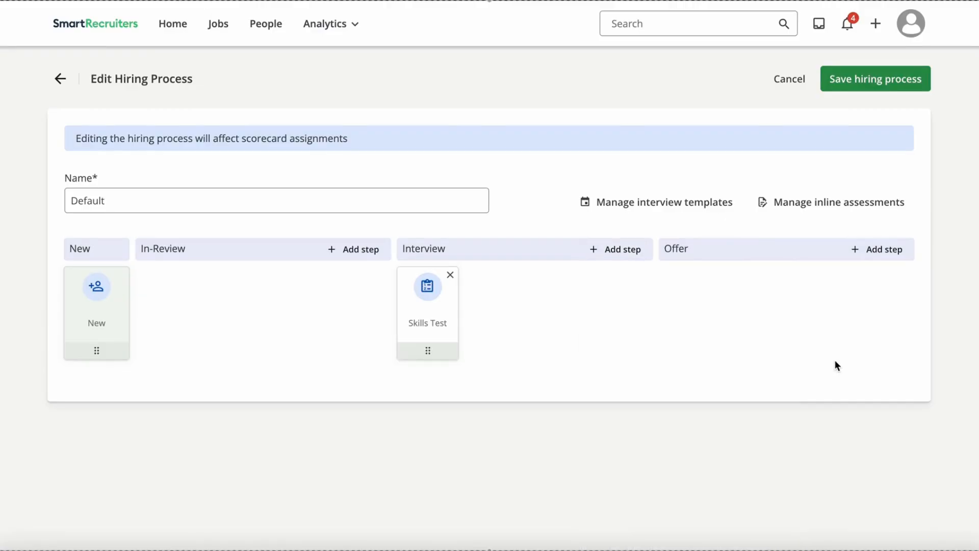
click(894, 76)
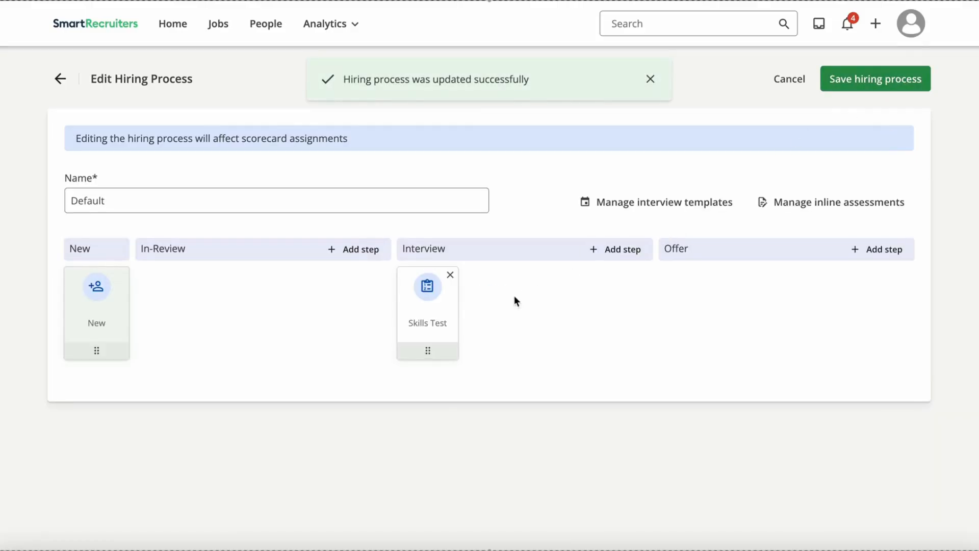
Open the assessment configuration of the Skills Test step and filter the vendors to Xobin Assessments.
click(427, 350)
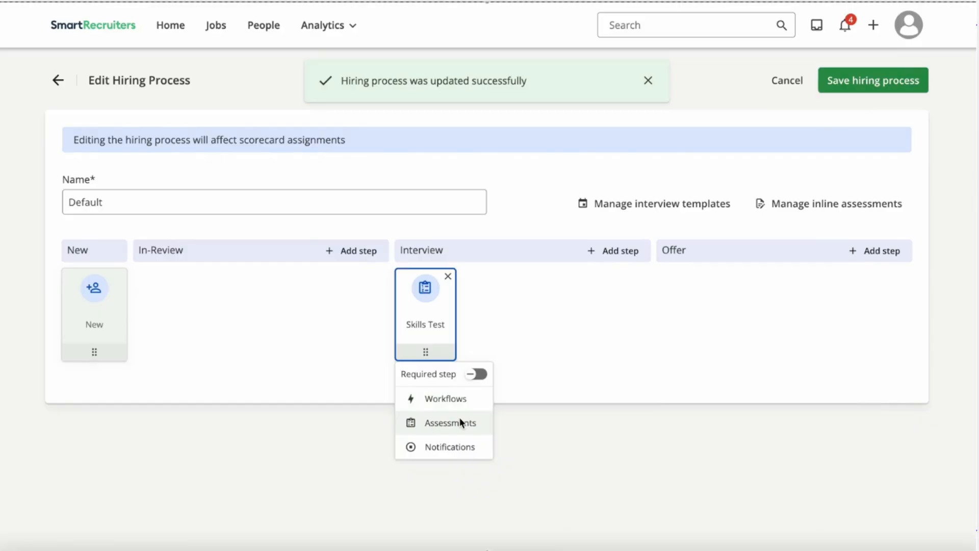
click(460, 419)
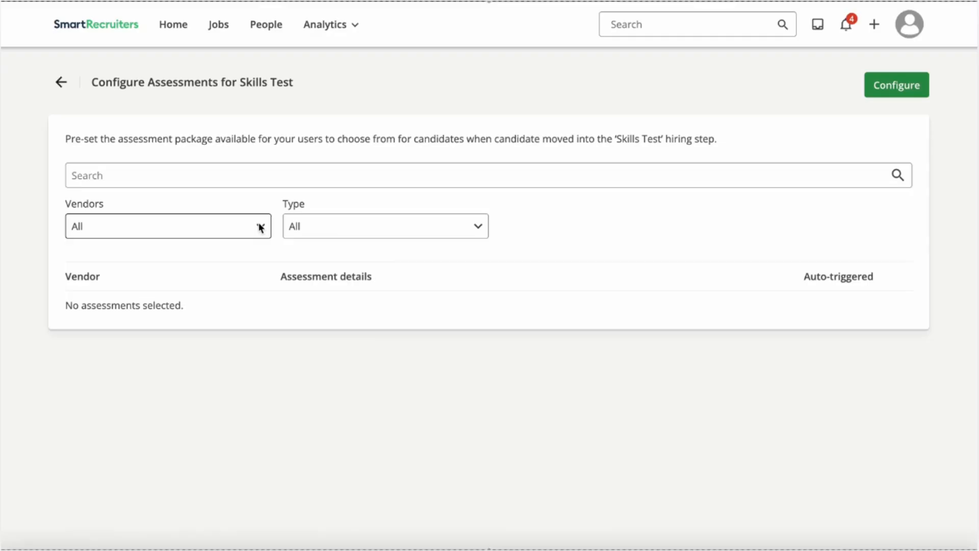
click(261, 227)
click(162, 284)
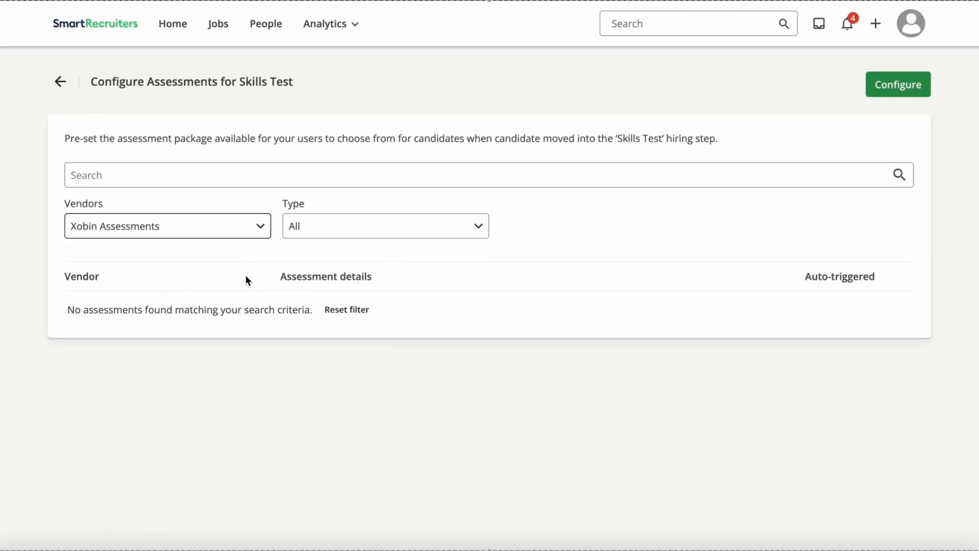
Configure the Skills Test step with the second HTML/CSS/Bootstrap/Jquery Test -Advanced assessment, save it, and turn on auto-triggering.
click(895, 91)
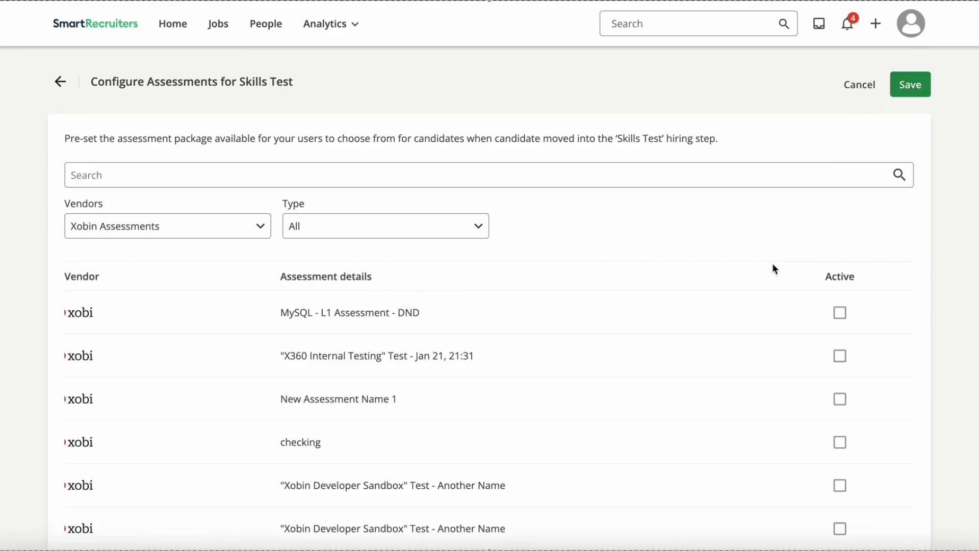
scroll(773, 274, down, 5)
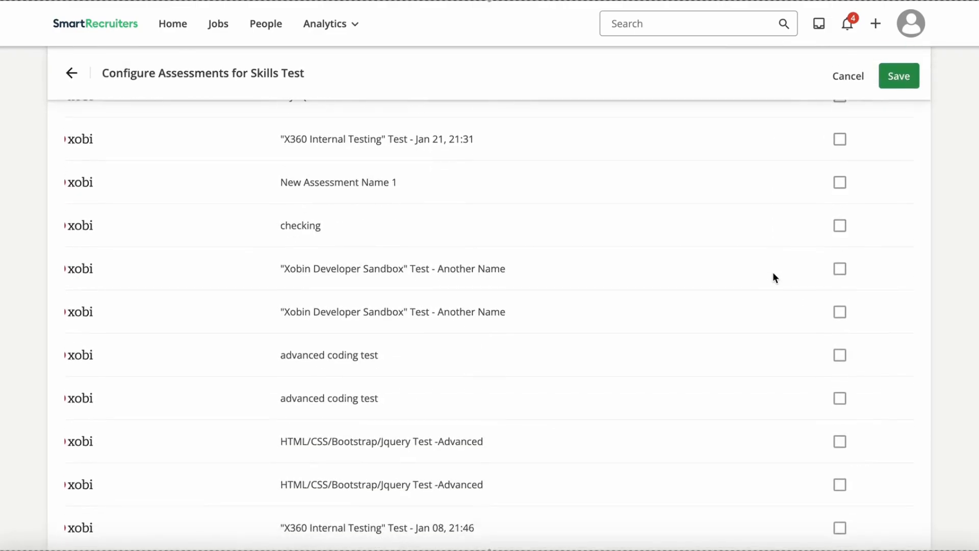
scroll(773, 274, down, 2)
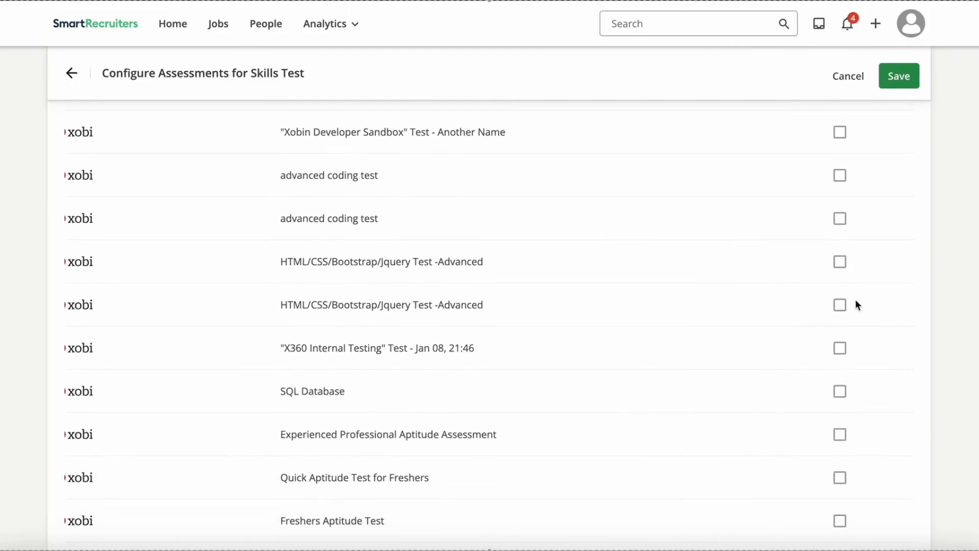
click(839, 305)
click(899, 75)
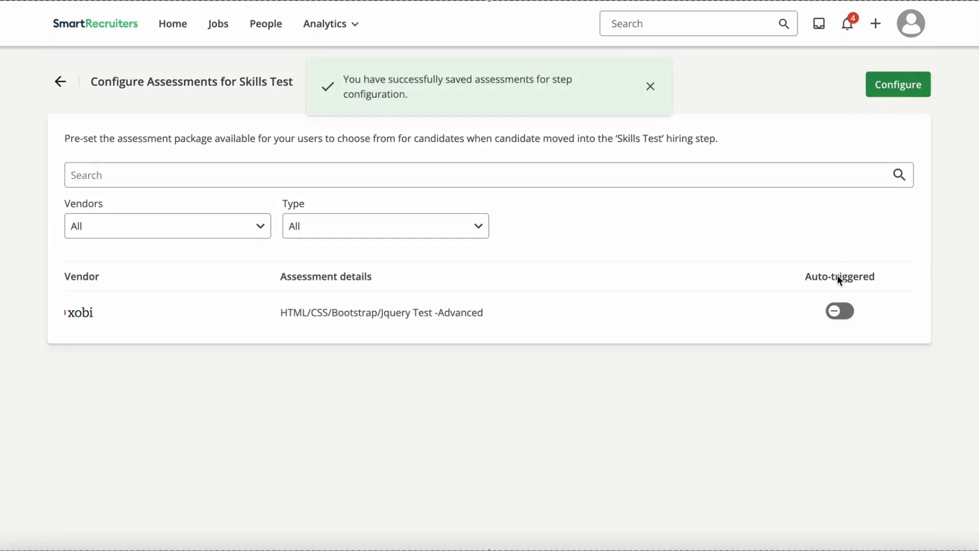
click(839, 310)
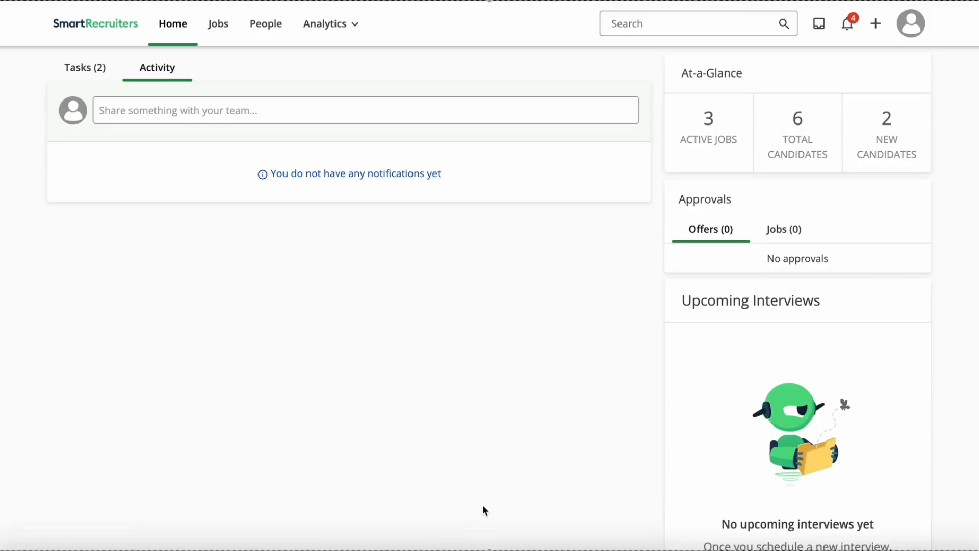
Open the SDE job from the jobs list and bring up its In-review applicants.
click(224, 27)
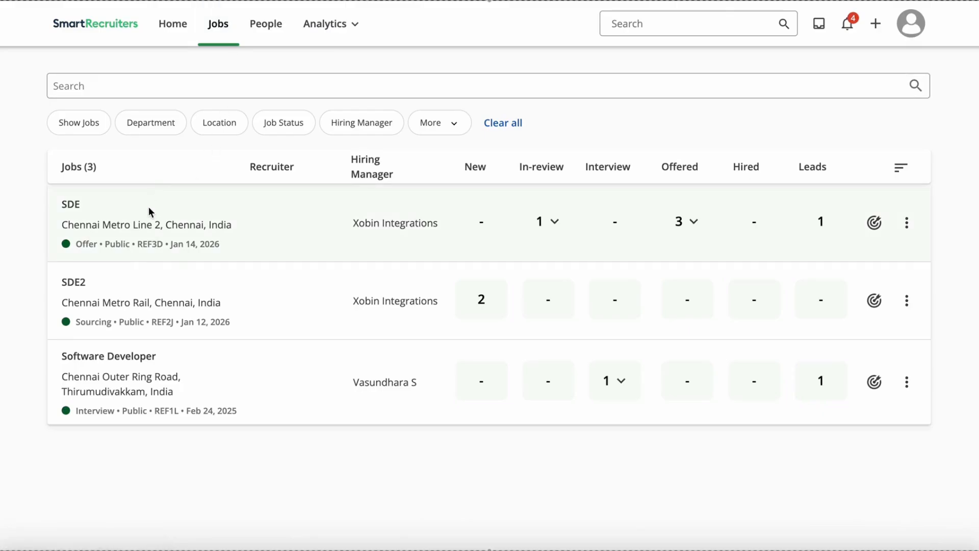
click(150, 210)
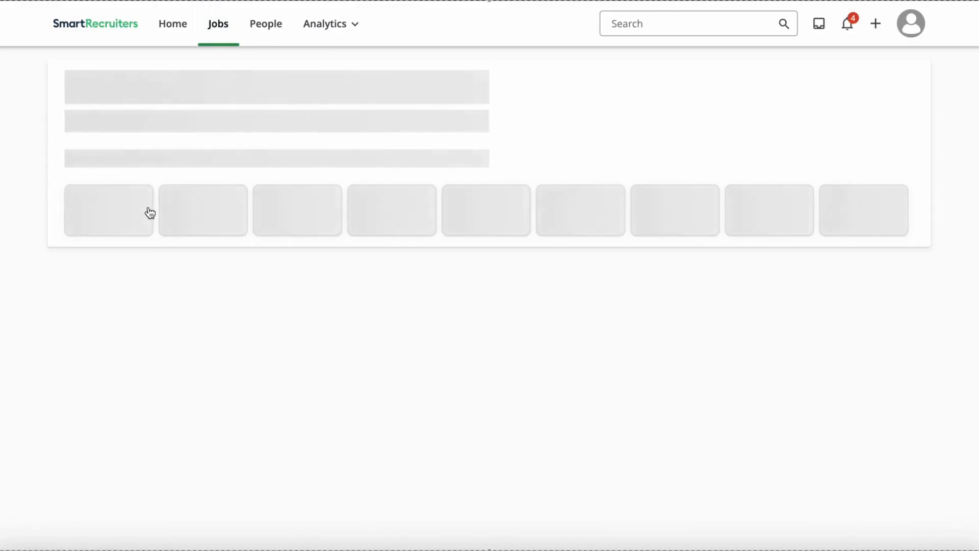
scroll(248, 354, down, 1)
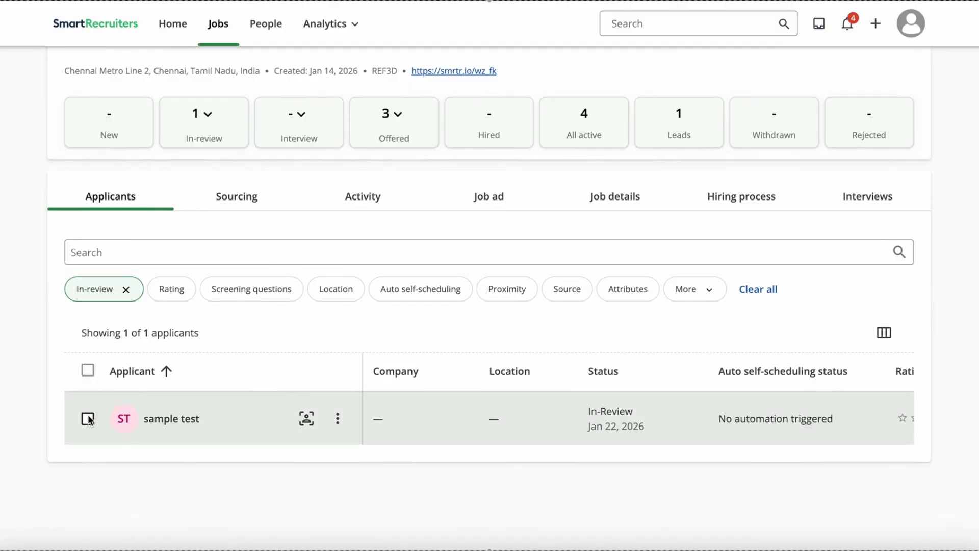
Change the In-review applicant's status to Skills Test and show the applicants in that interview step.
click(87, 419)
click(205, 336)
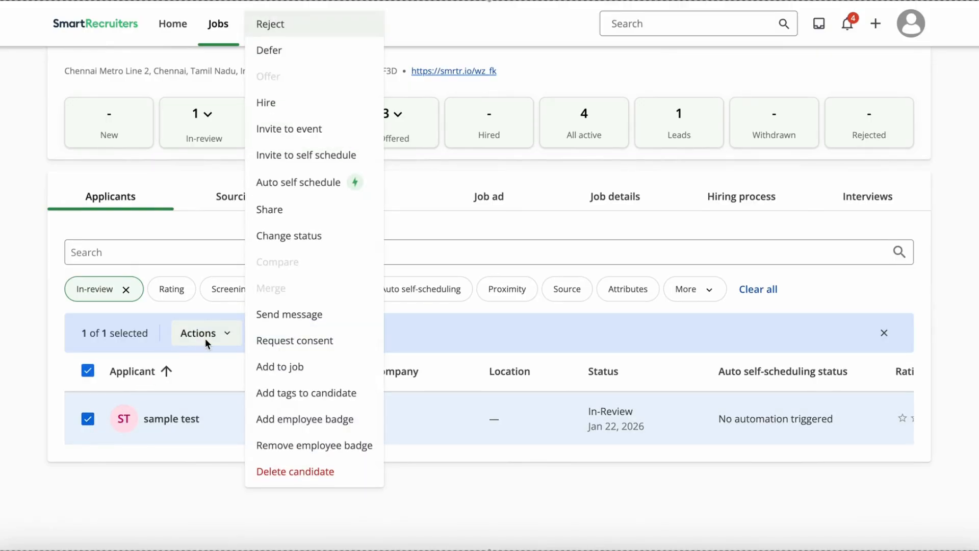
click(320, 237)
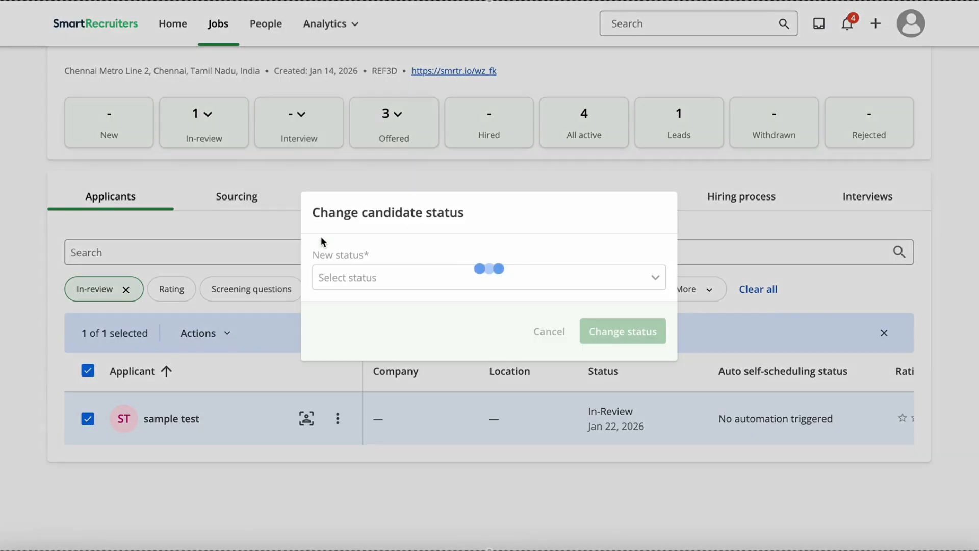
click(366, 277)
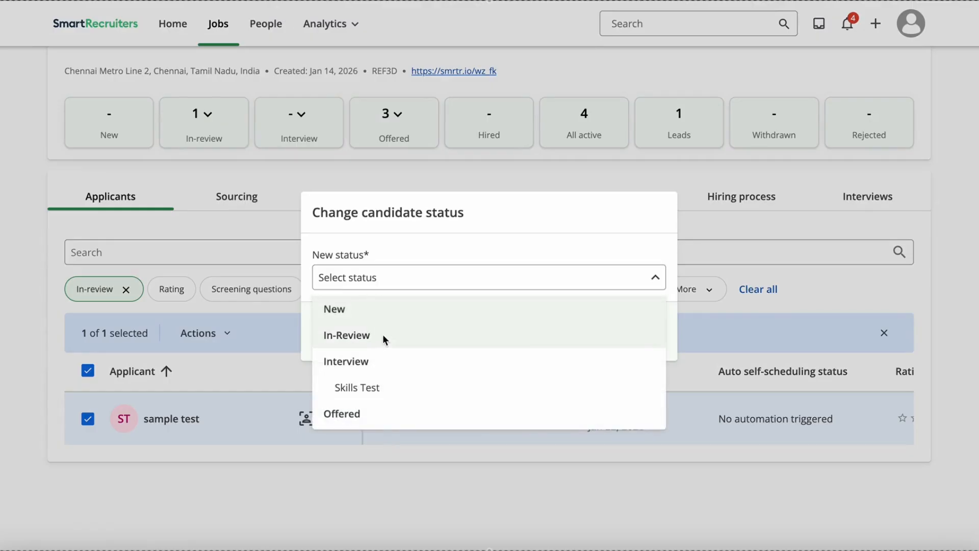
click(383, 388)
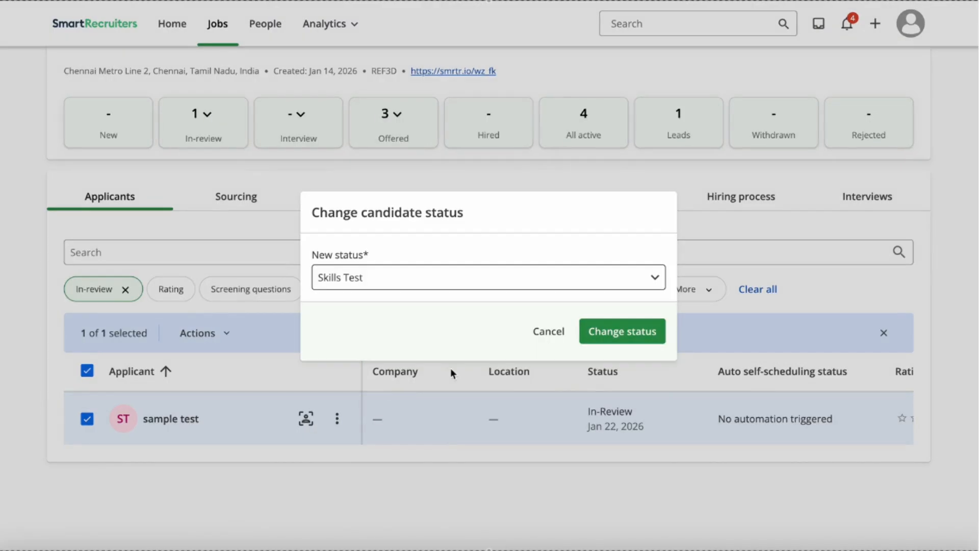
click(616, 330)
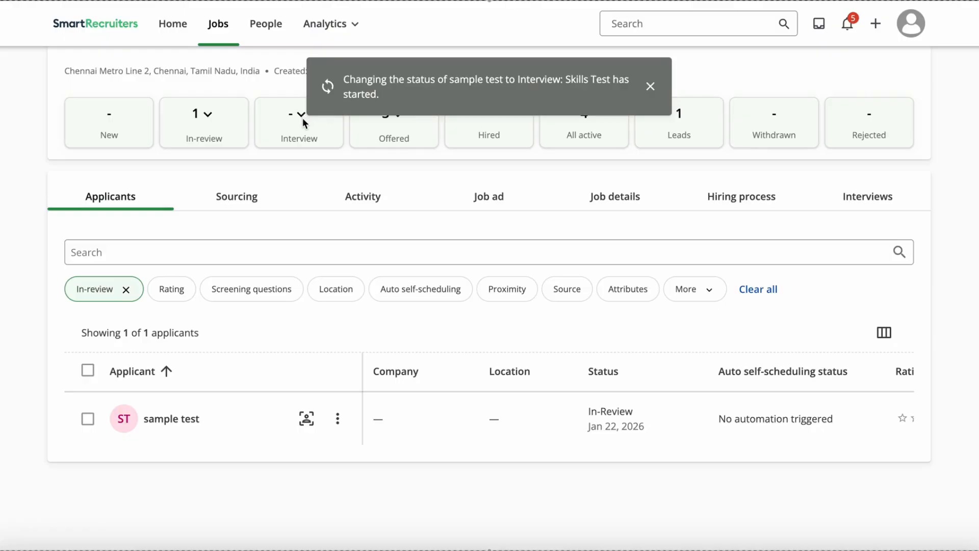
click(649, 86)
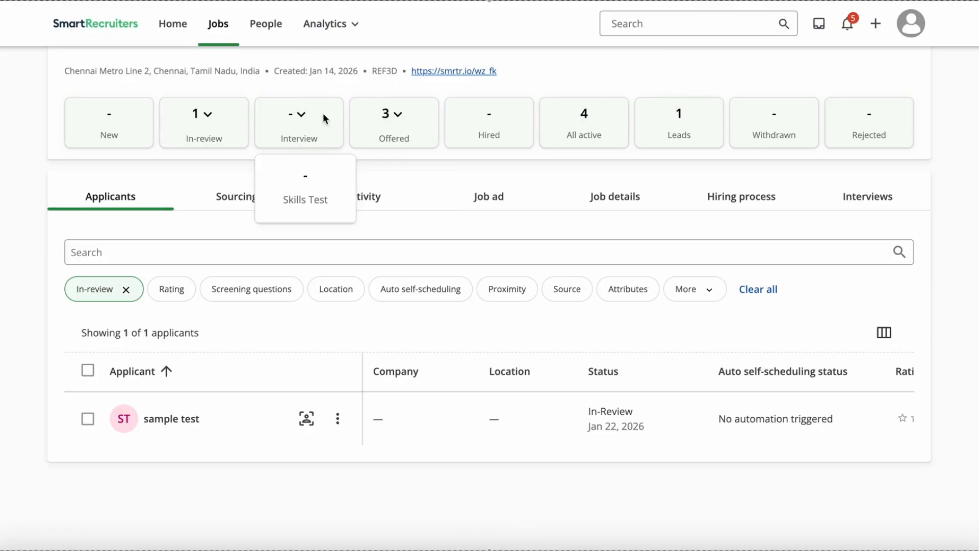
click(295, 184)
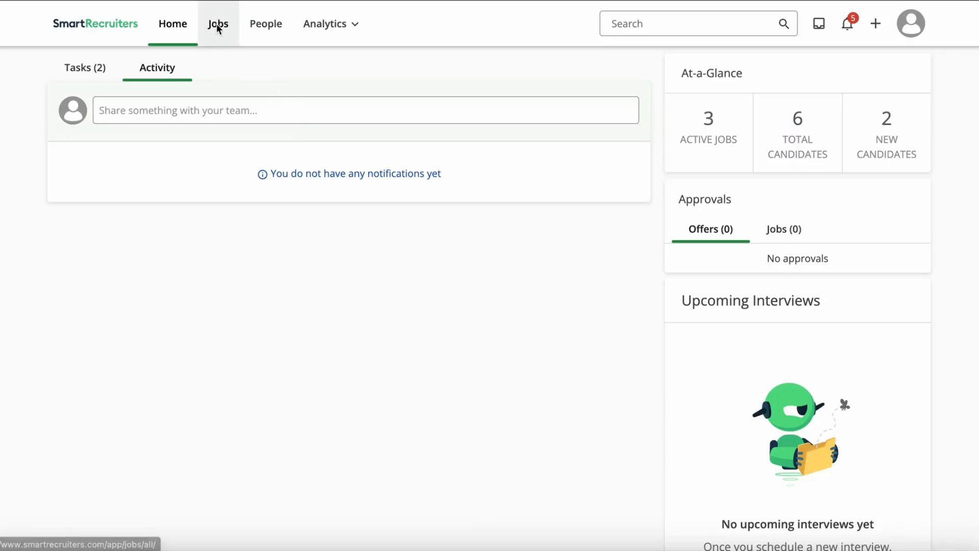
Open the SDE job from the jobs list and bring up the profile of its Skills Test applicant.
click(217, 26)
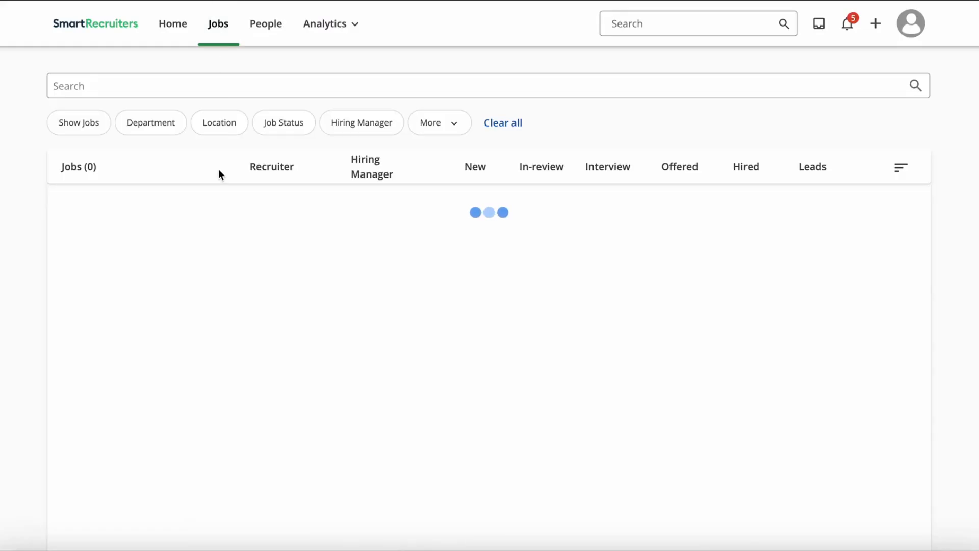
click(218, 203)
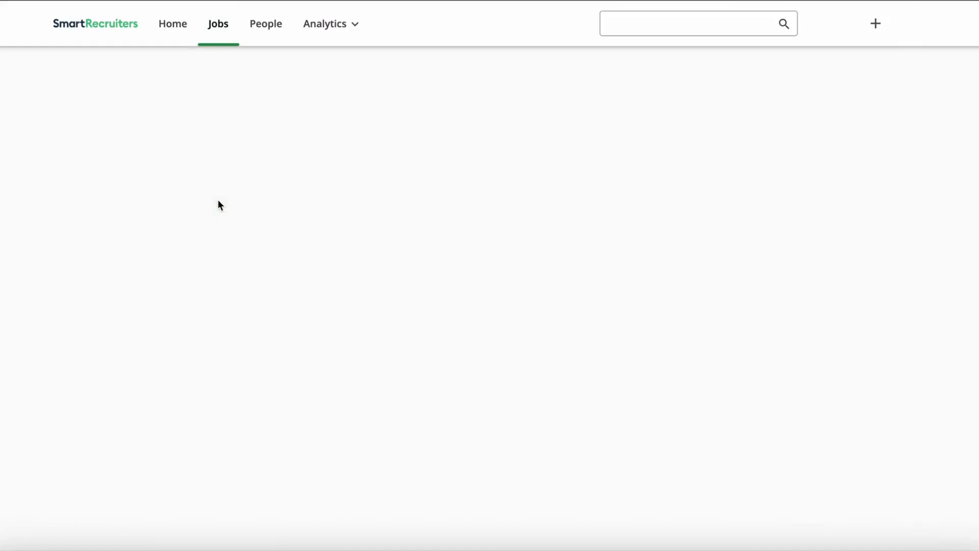
scroll(235, 372, down, 3)
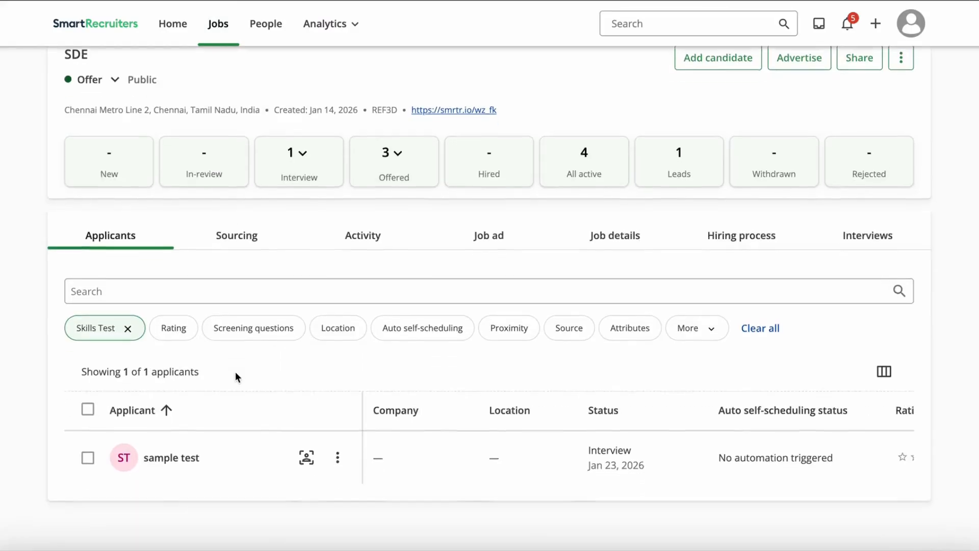
click(191, 411)
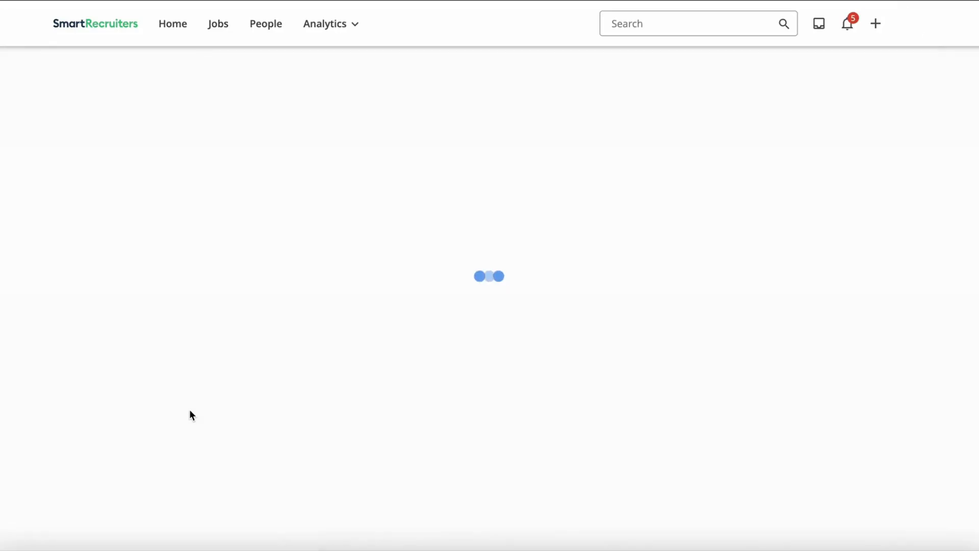
Review the Assessments section of the applicant's profile and open the report attached to the completed Numerical Reasoning assessment.
scroll(745, 356, down, 5)
scroll(746, 356, down, 3)
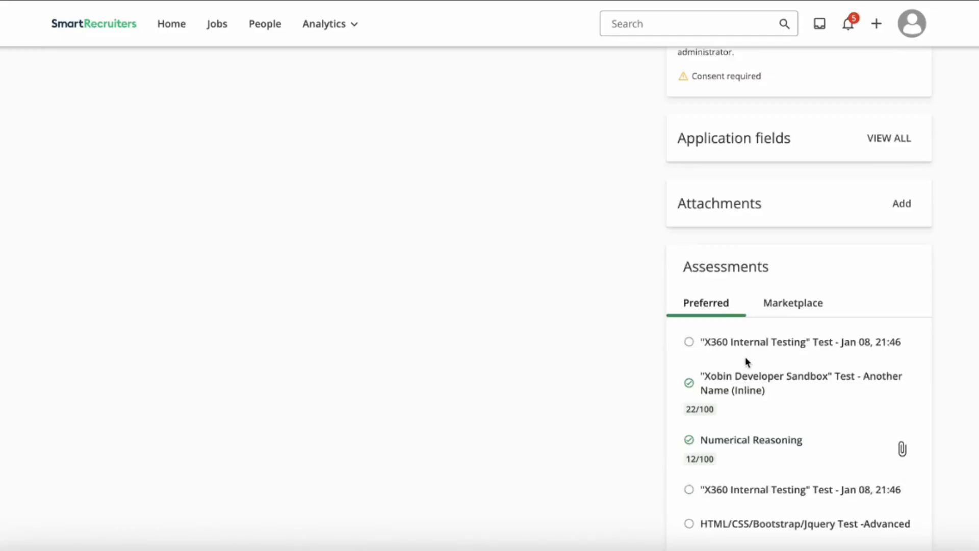
scroll(902, 364, down, 2)
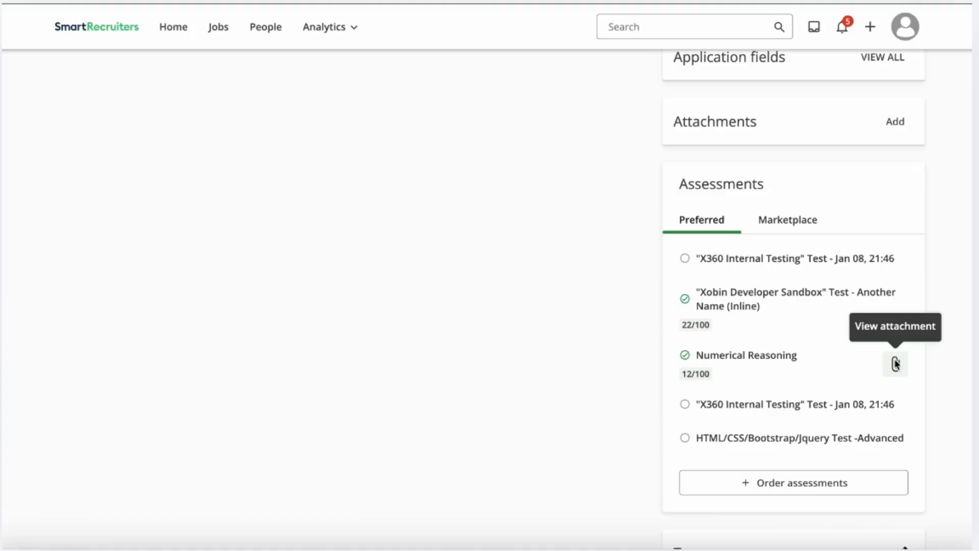
click(895, 363)
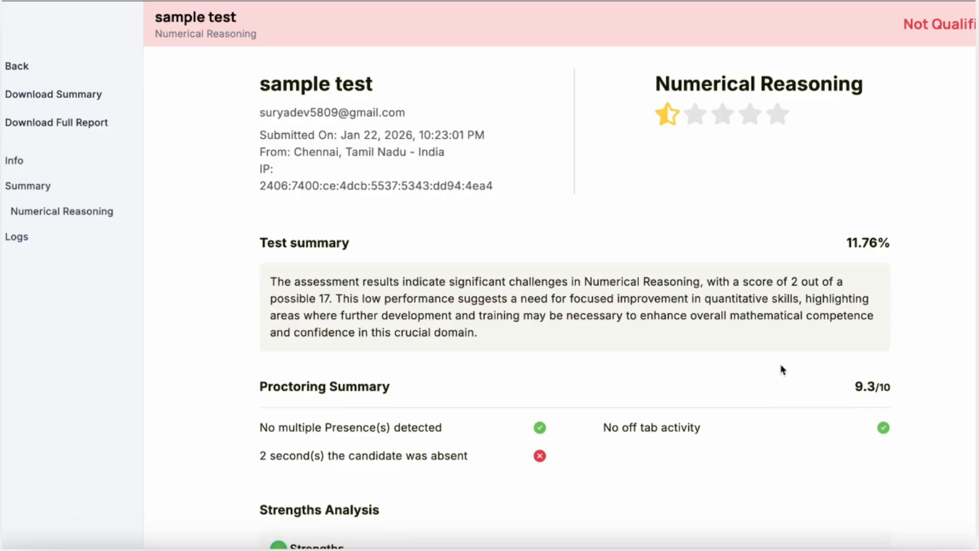